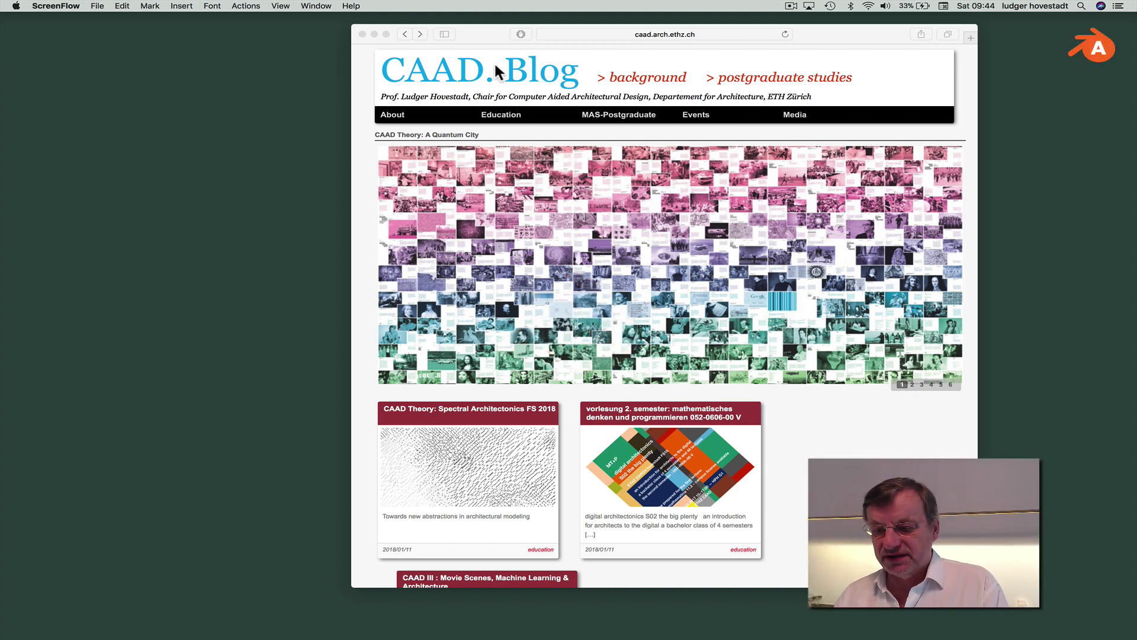
# Search Google for 'blender download' and open the blender.org download result
pyautogui.click(482, 35)
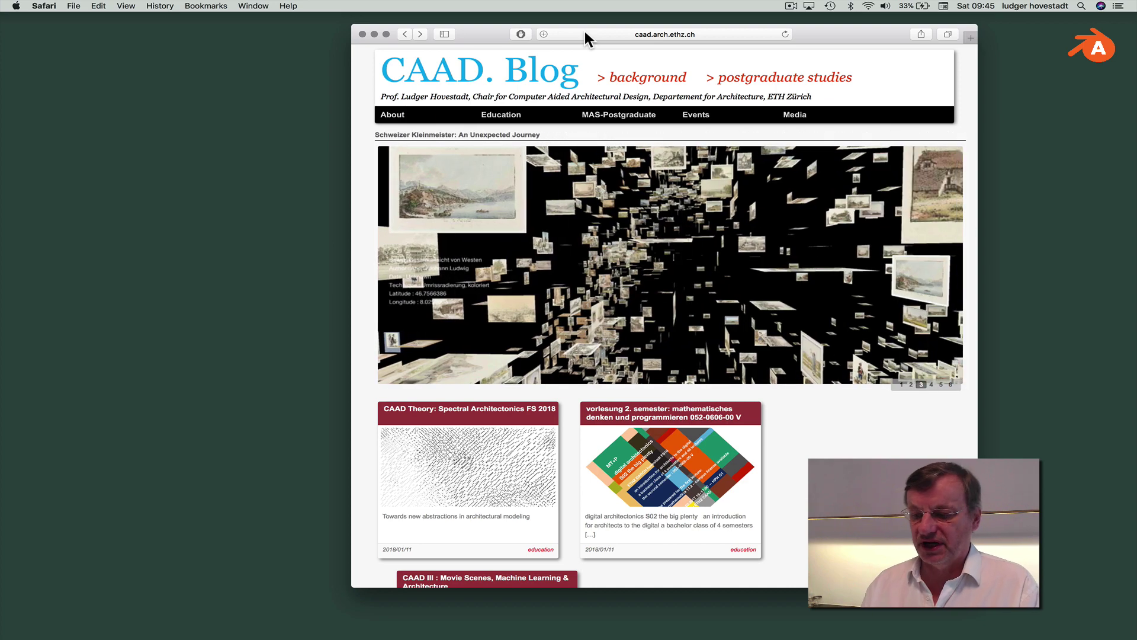
pyautogui.click(585, 33)
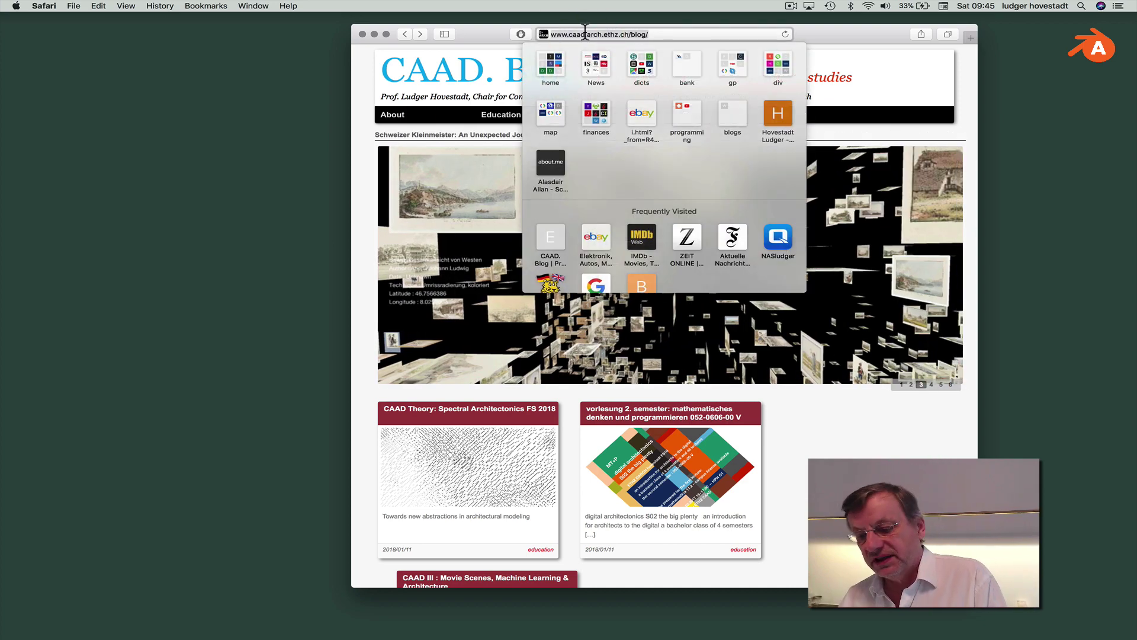
pyautogui.write('b')
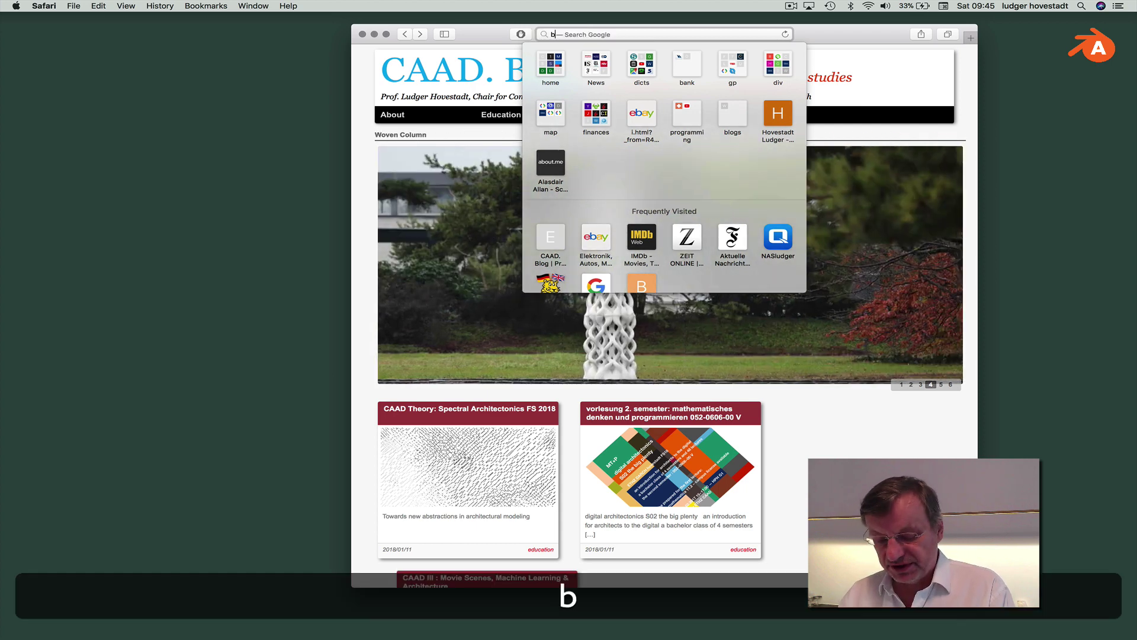
pyautogui.write('lender download')
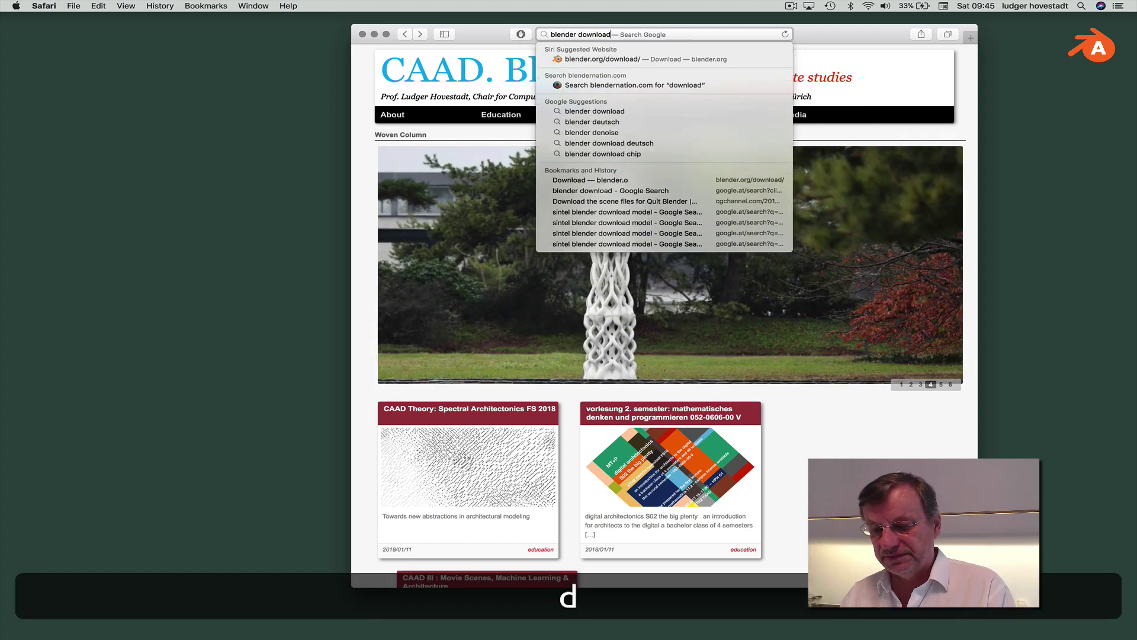
pyautogui.press('Return')
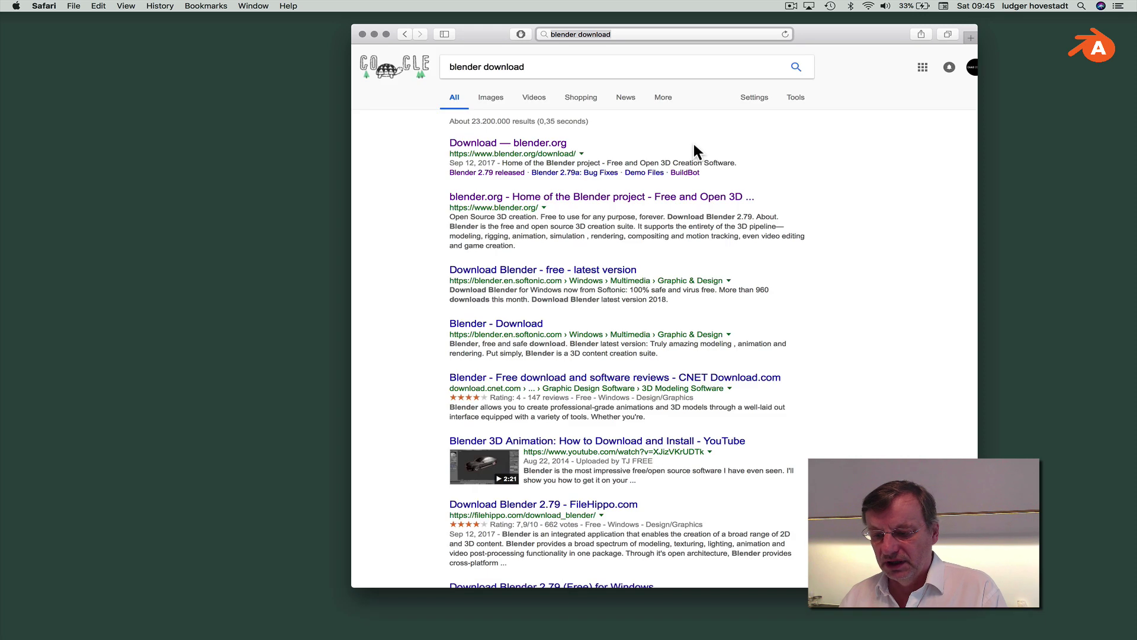
pyautogui.click(520, 147)
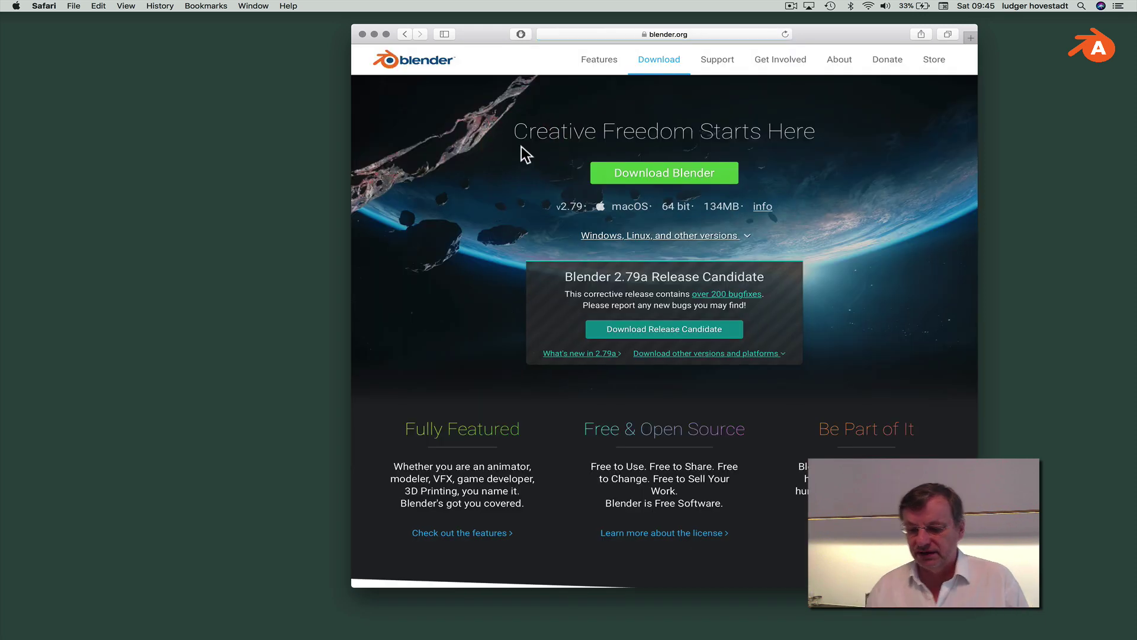
# Download the Blender 2.79a Release Candidate and scroll through the thank-you page
pyautogui.click(664, 329)
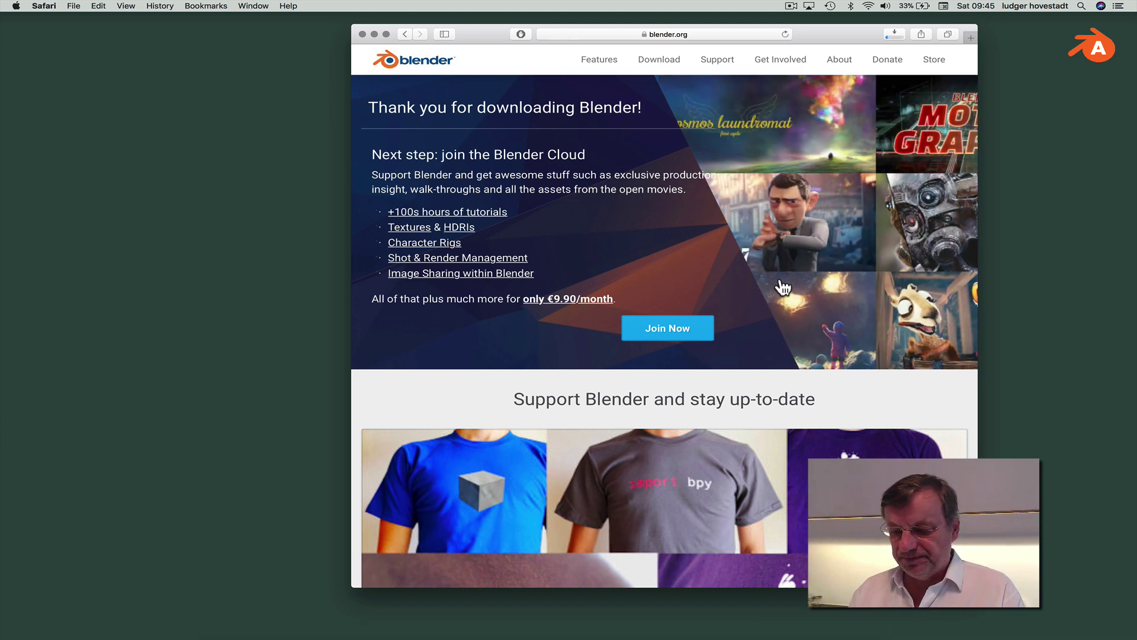
pyautogui.scroll(-3, 783, 287)
pyautogui.scroll(3, 783, 287)
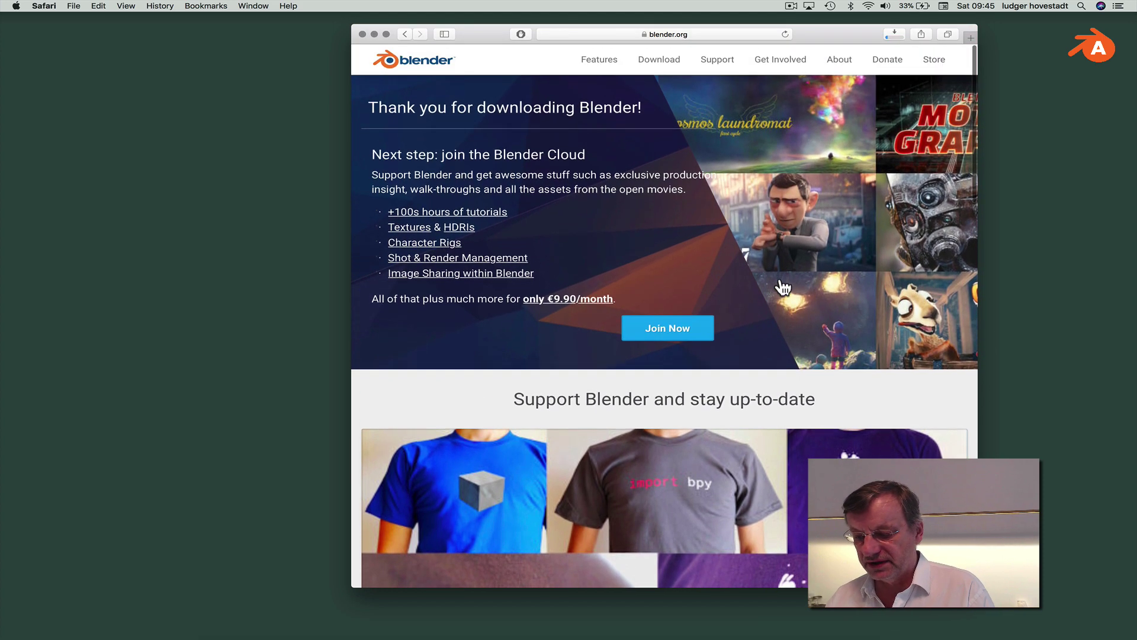
pyautogui.scroll(1, 783, 287)
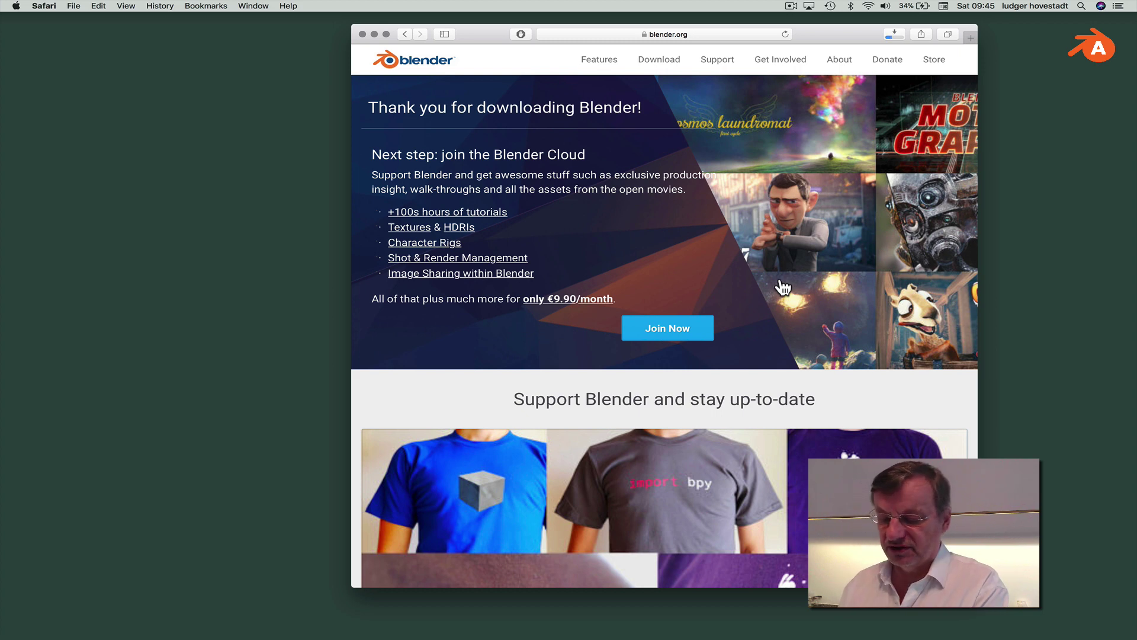
pyautogui.scroll(-5, 783, 288)
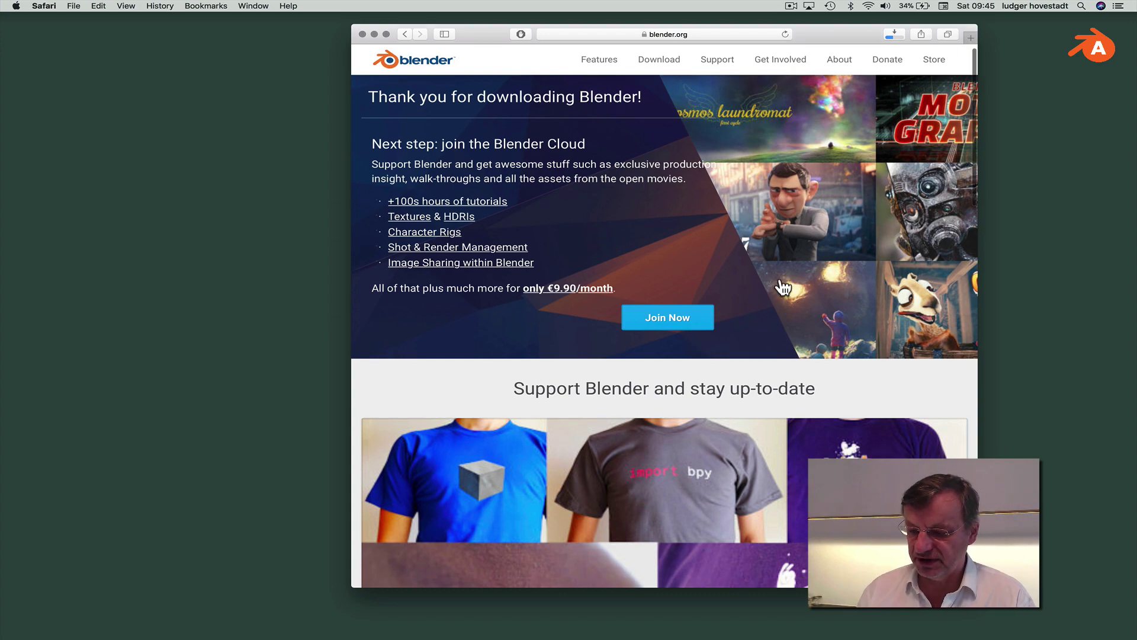
pyautogui.scroll(-10, 783, 287)
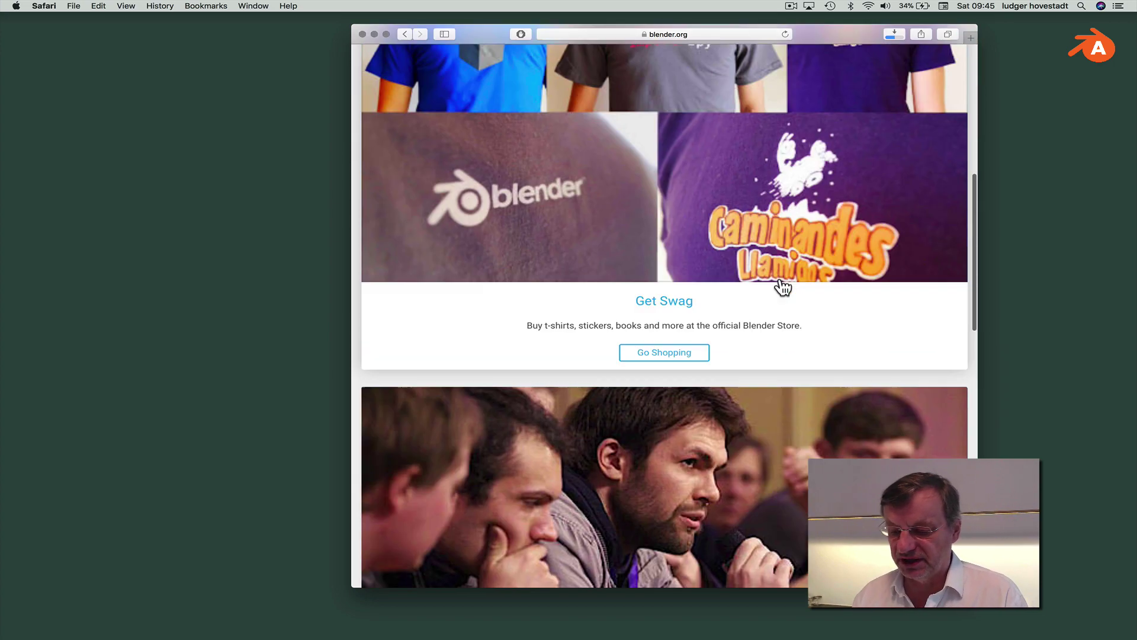
pyautogui.scroll(-8, 783, 287)
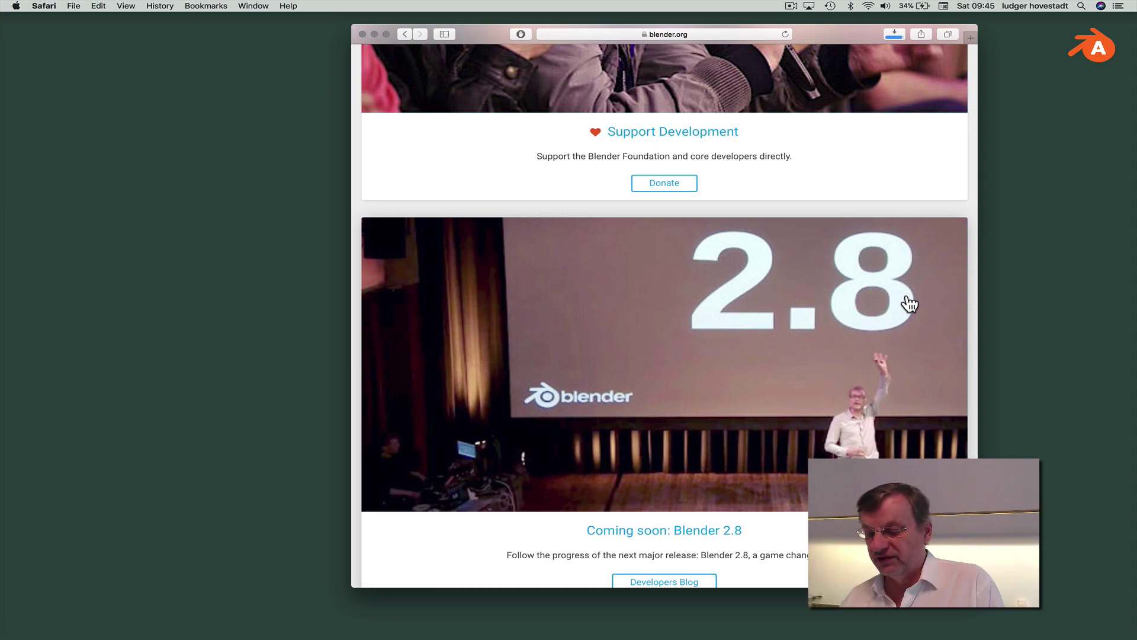
pyautogui.scroll(15, 909, 304)
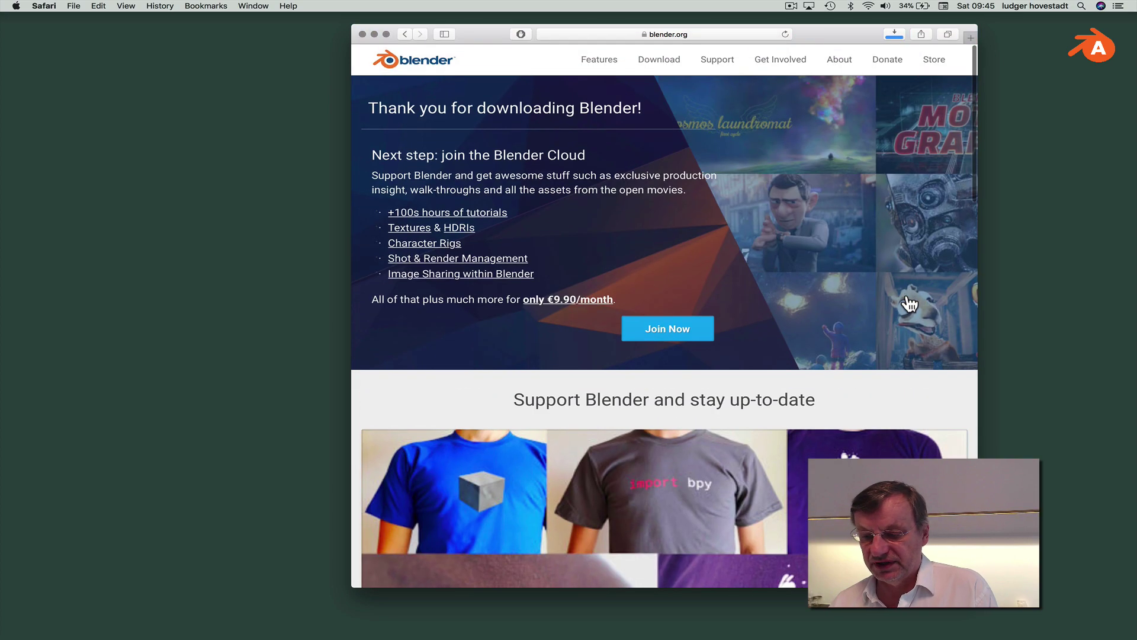
# Browse blender.org's Features page through its Rendering, Modeling and Animation sections, then return to the top
pyautogui.click(607, 64)
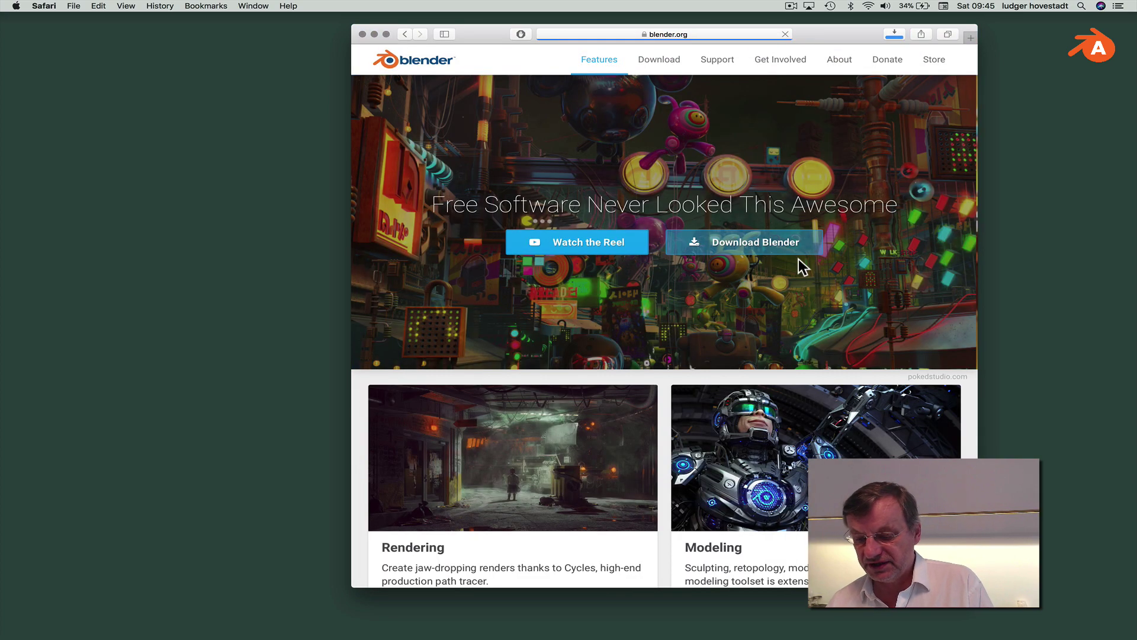
pyautogui.scroll(-2, 800, 263)
pyautogui.scroll(-5, 799, 265)
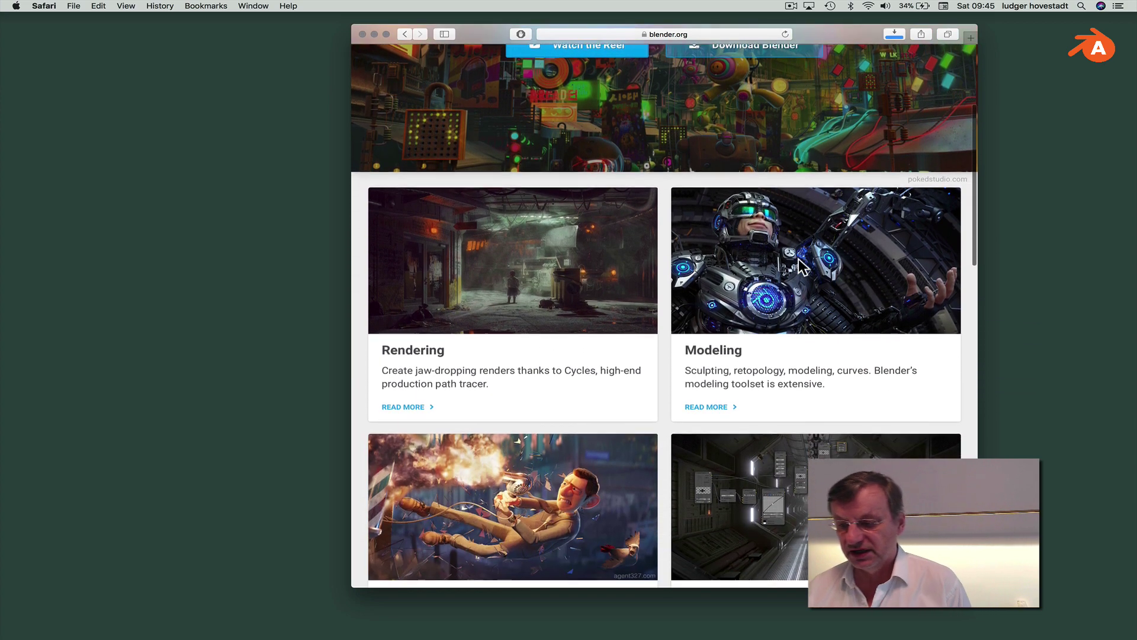
pyautogui.scroll(-2, 802, 268)
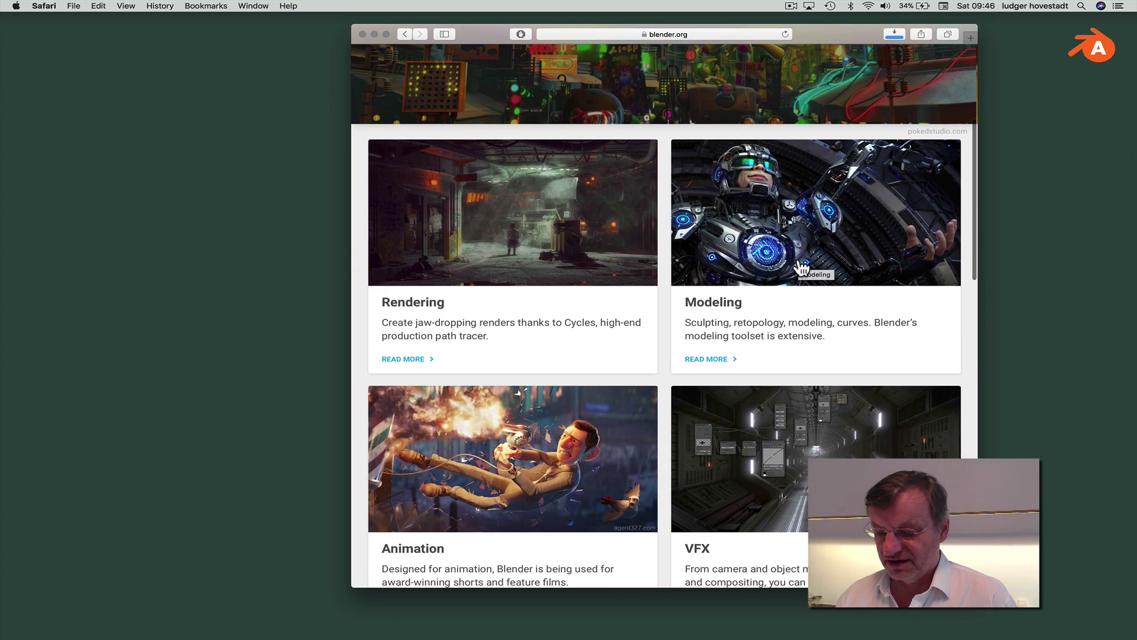
pyautogui.scroll(-7, 801, 267)
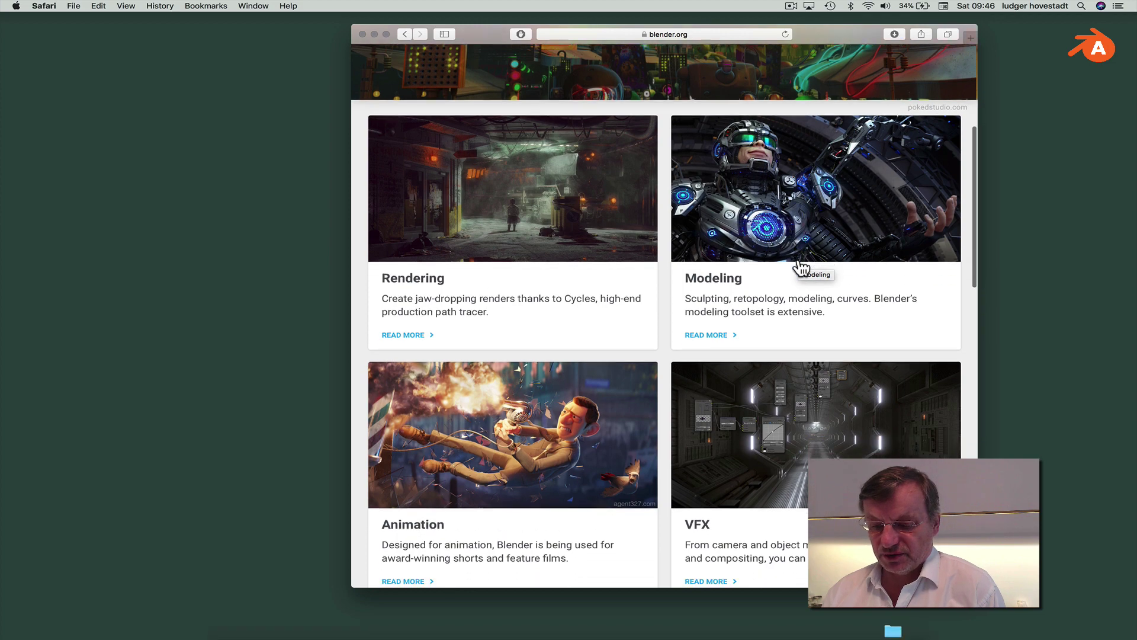
pyautogui.scroll(-12, 800, 268)
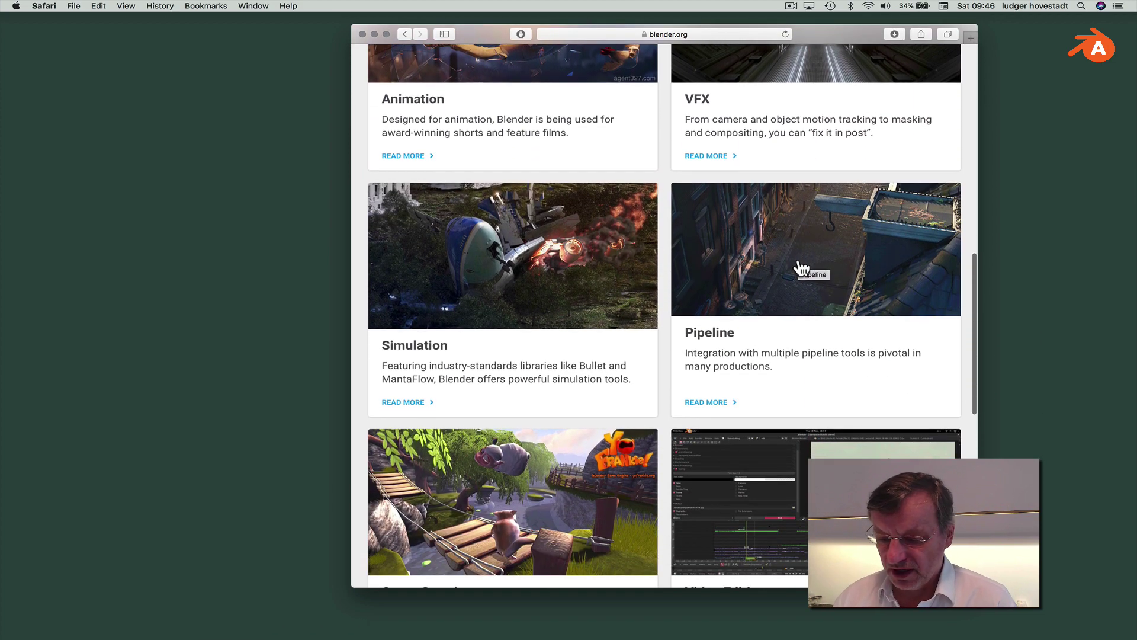
pyautogui.scroll(-7, 801, 269)
pyautogui.scroll(-7, 802, 268)
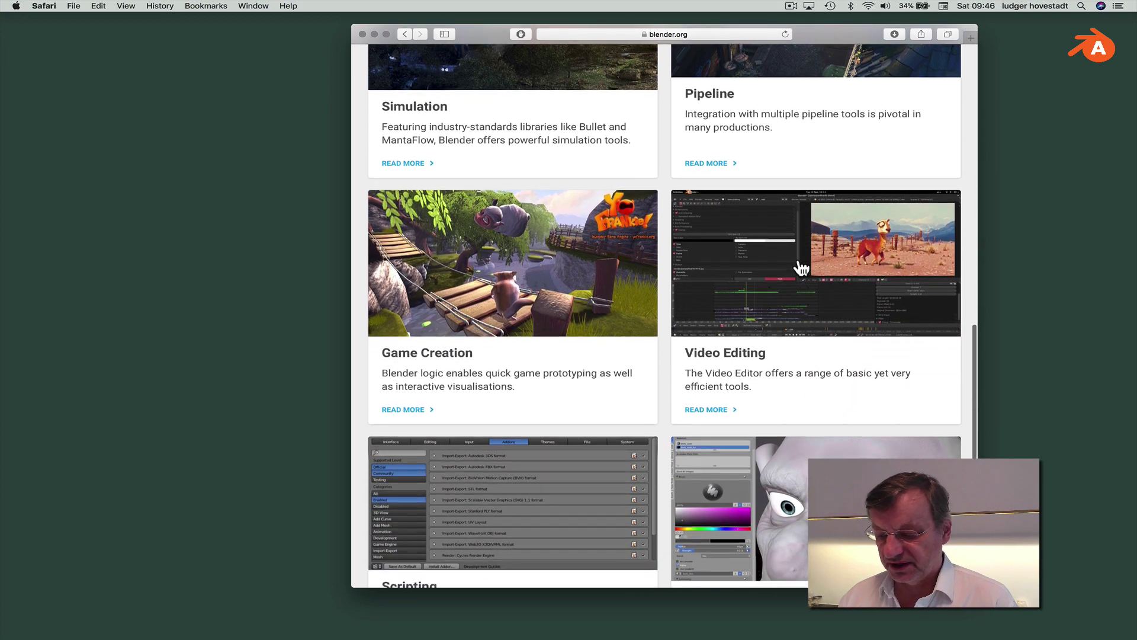
pyautogui.press('super+Up')
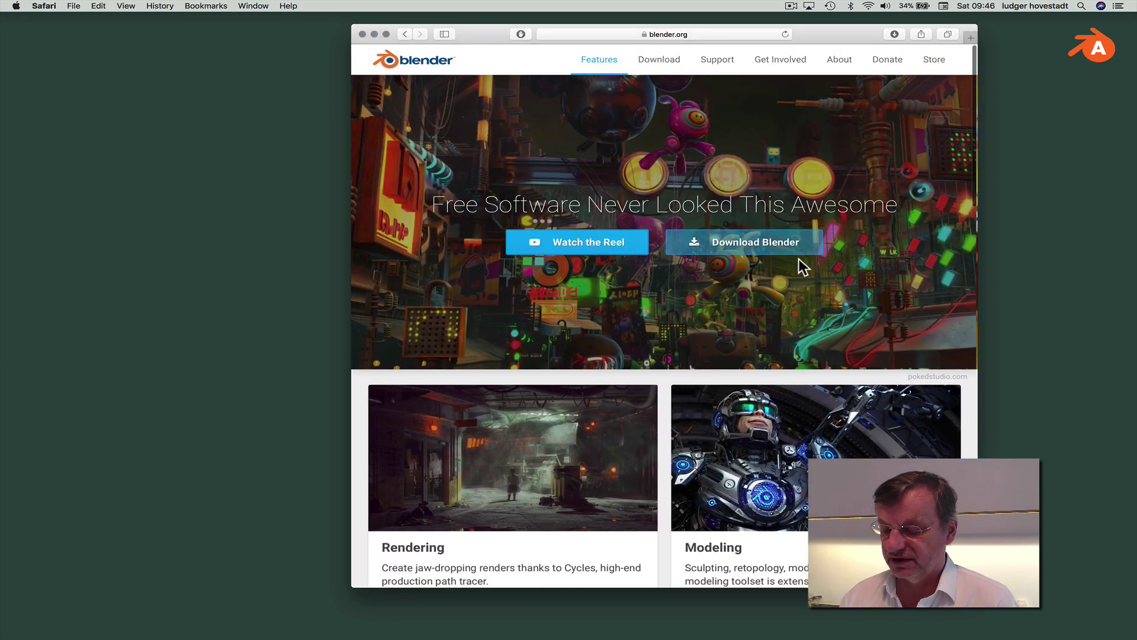
# Reveal the downloaded blender-2.79a-RC folder in Finder and try launching the blender app
pyautogui.click(895, 33)
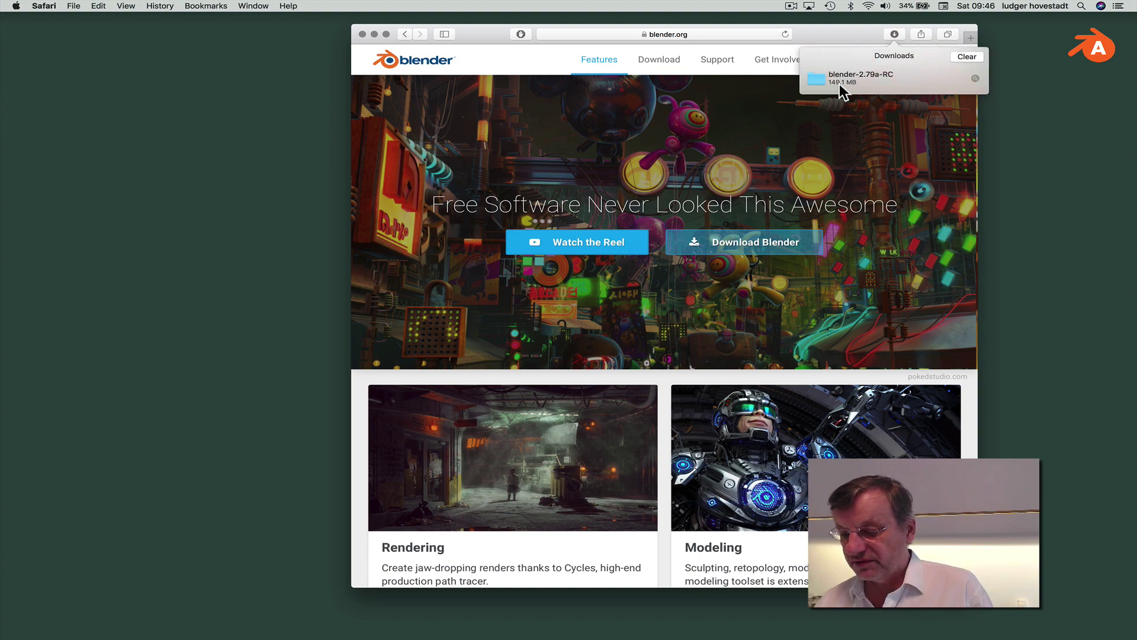
pyautogui.click(974, 79)
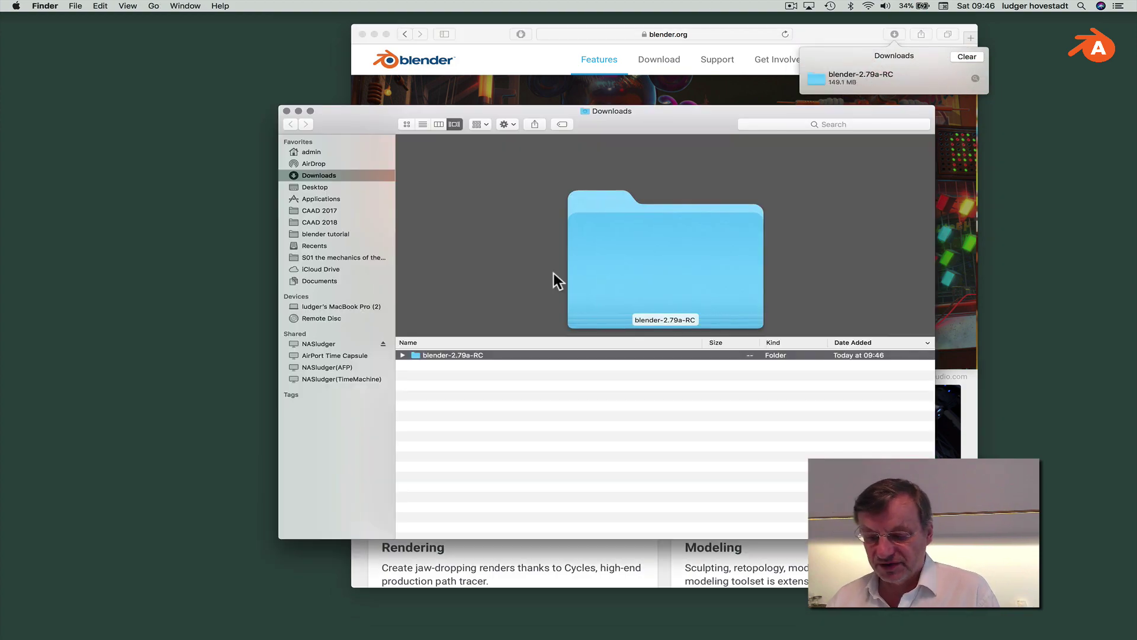
pyautogui.doubleClick(415, 354)
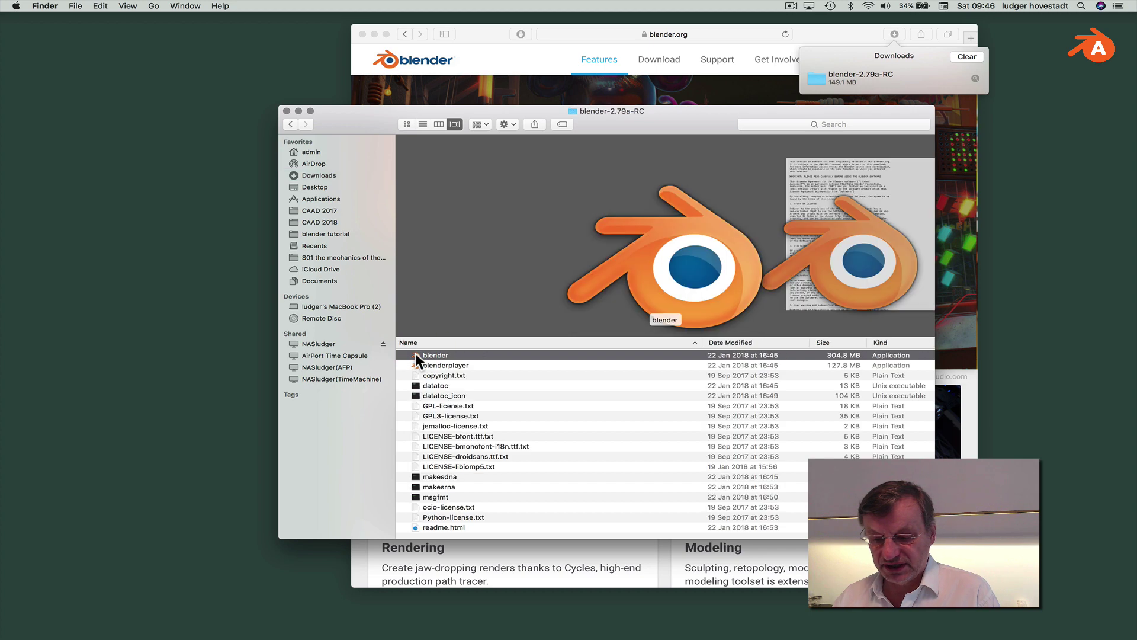
pyautogui.doubleClick(416, 355)
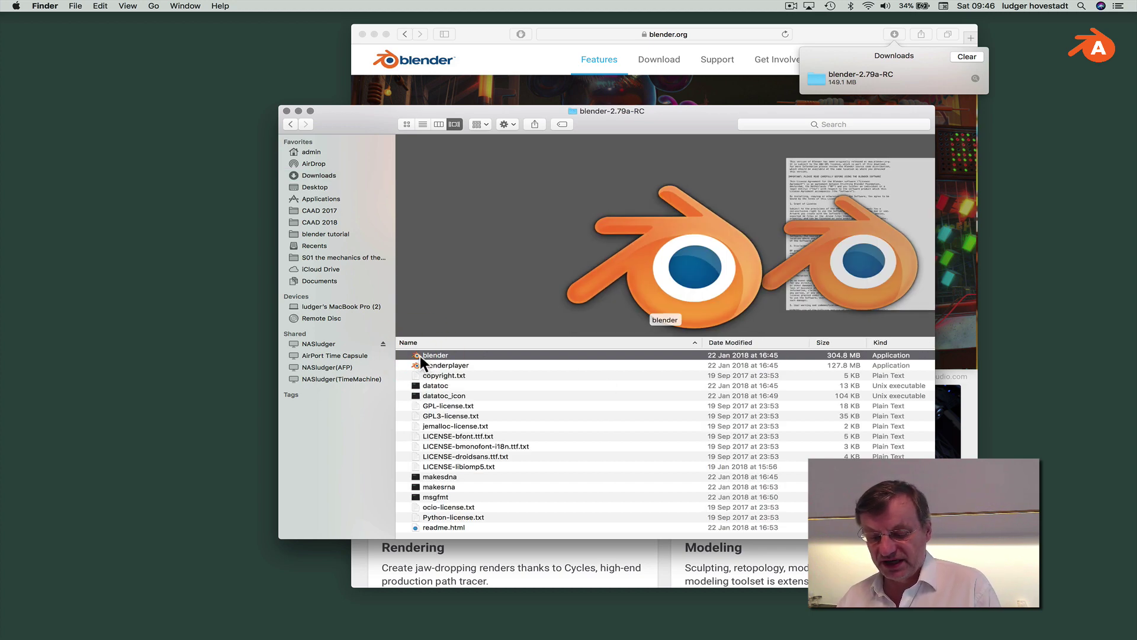
pyautogui.doubleClick(417, 354)
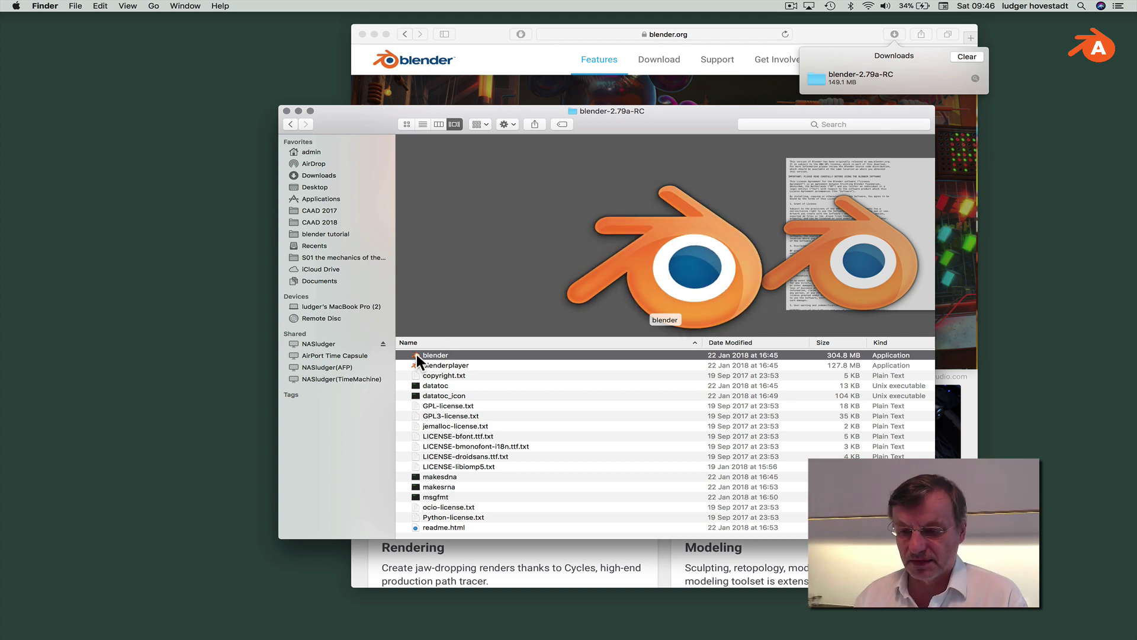
# Dismiss the downloads list, confirm opening Blender, then close its window
pyautogui.click(933, 49)
pyautogui.click(940, 53)
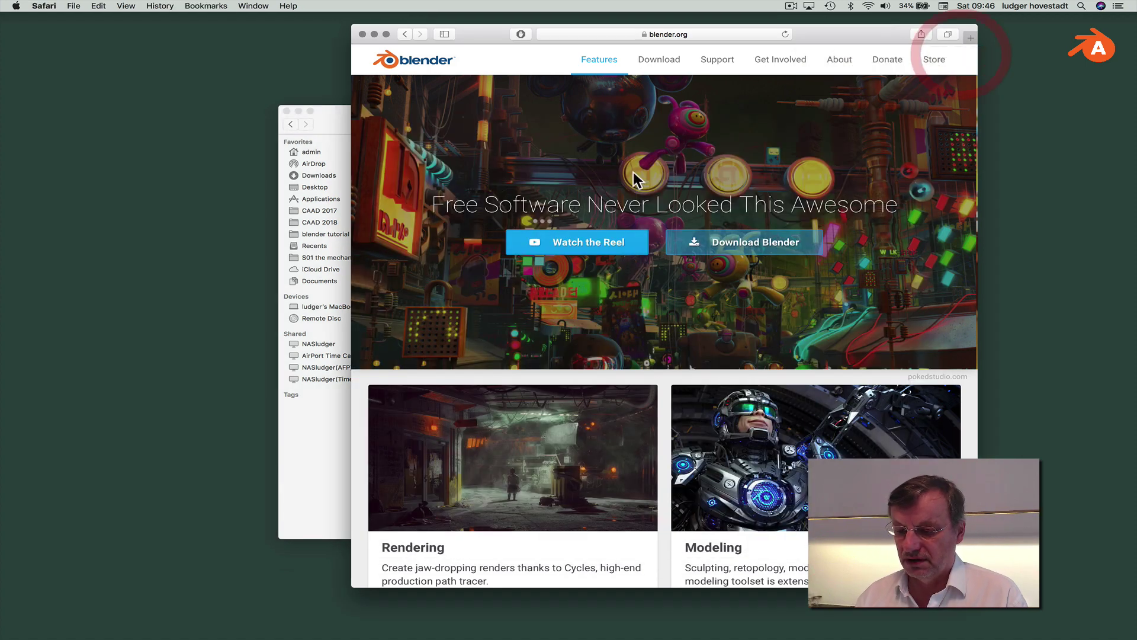
pyautogui.click(327, 402)
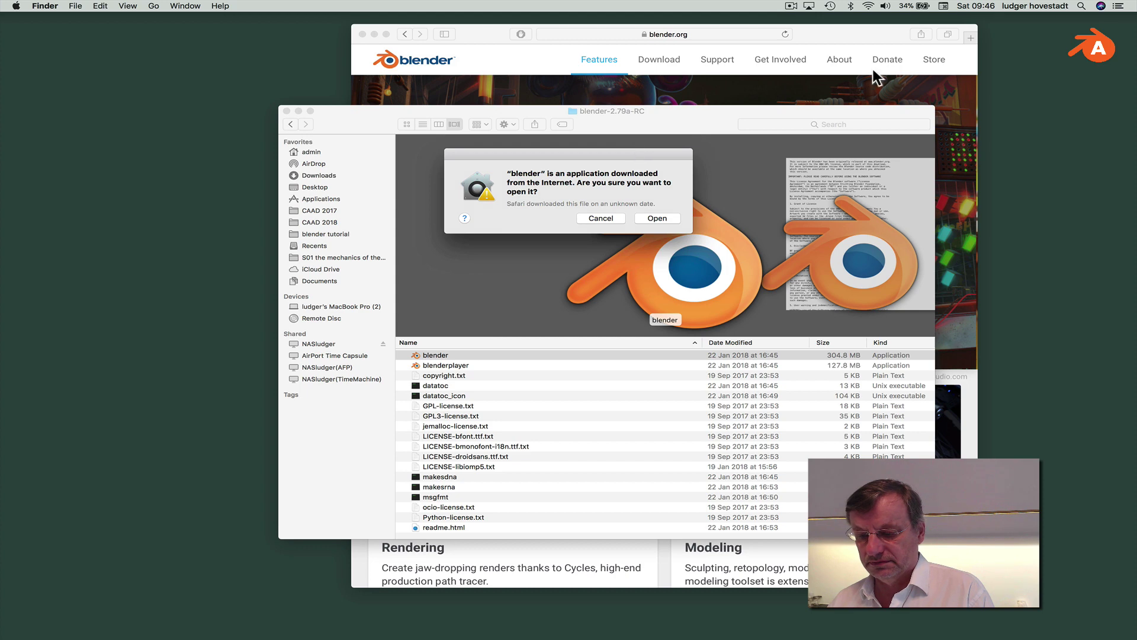
pyautogui.click(656, 218)
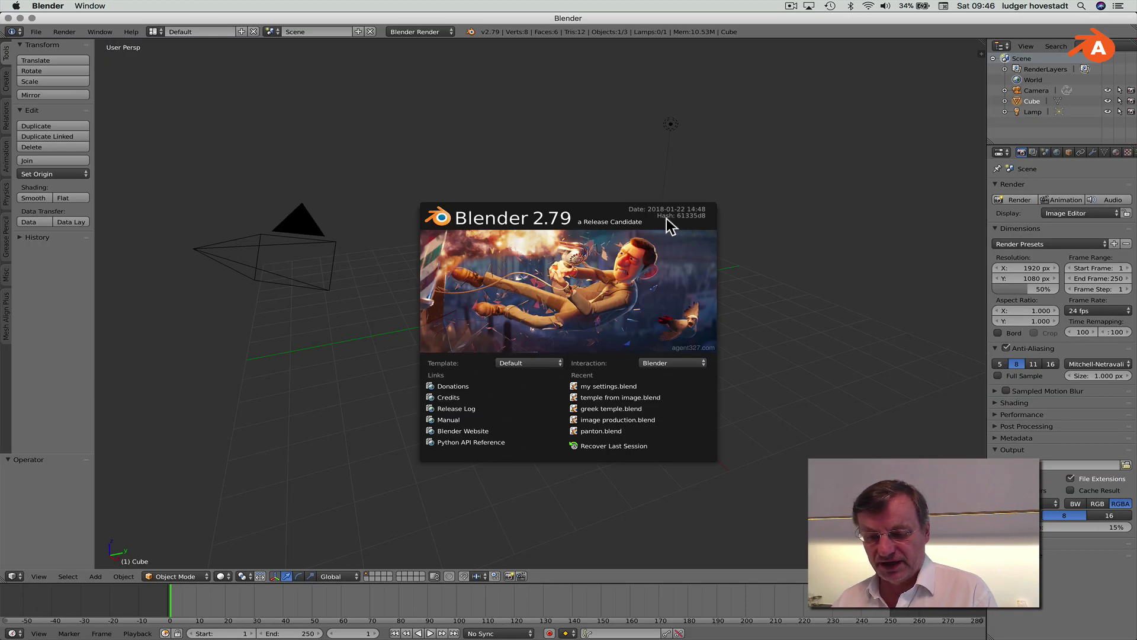
pyautogui.press('super+w')
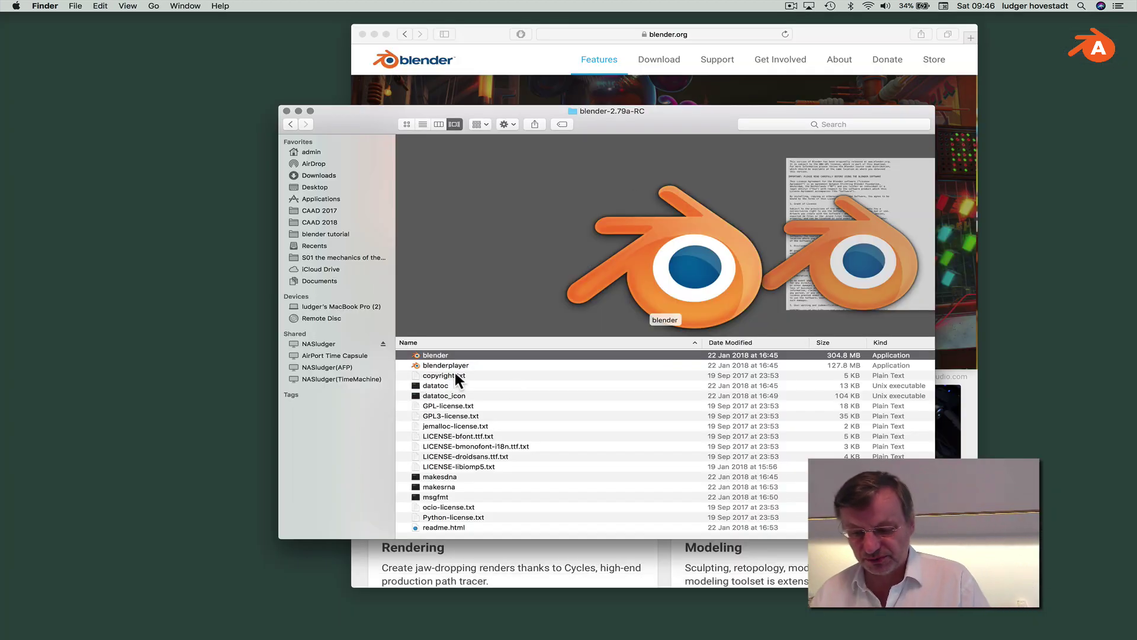
# Run the blender executable from blender.app's Contents/MacOS package folder
pyautogui.rightClick(418, 354)
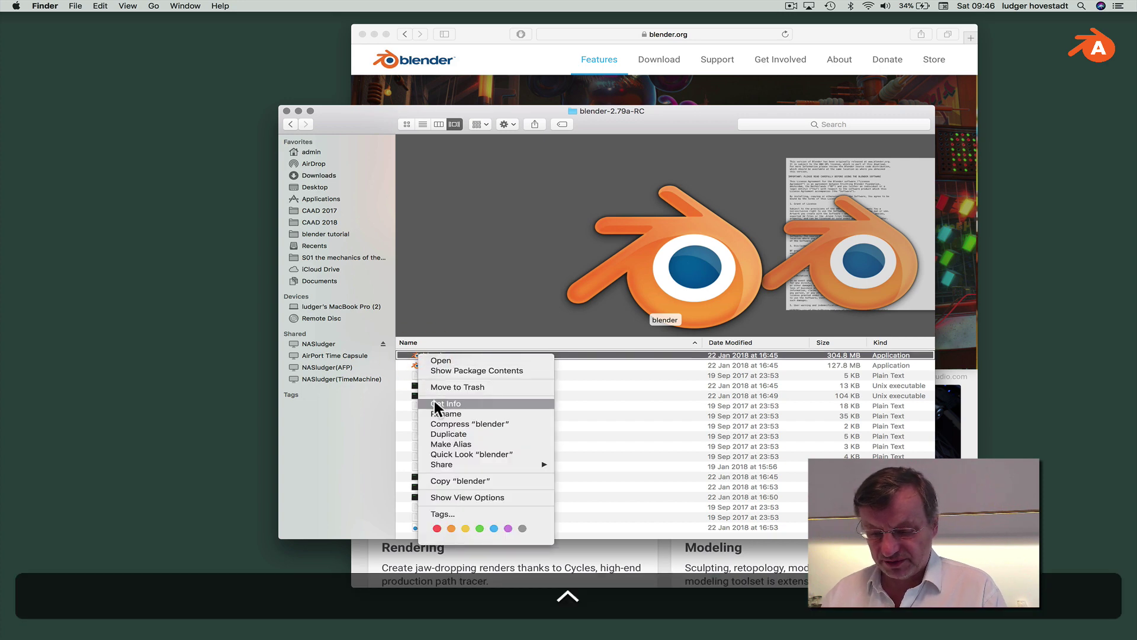
pyautogui.click(443, 370)
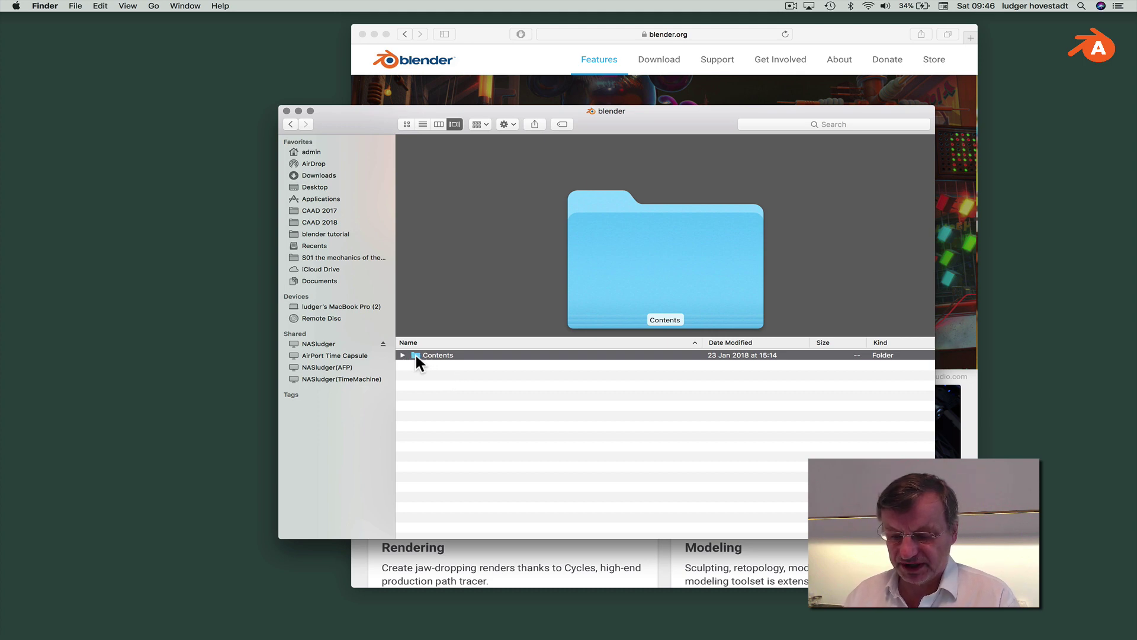
pyautogui.doubleClick(416, 355)
pyautogui.doubleClick(416, 374)
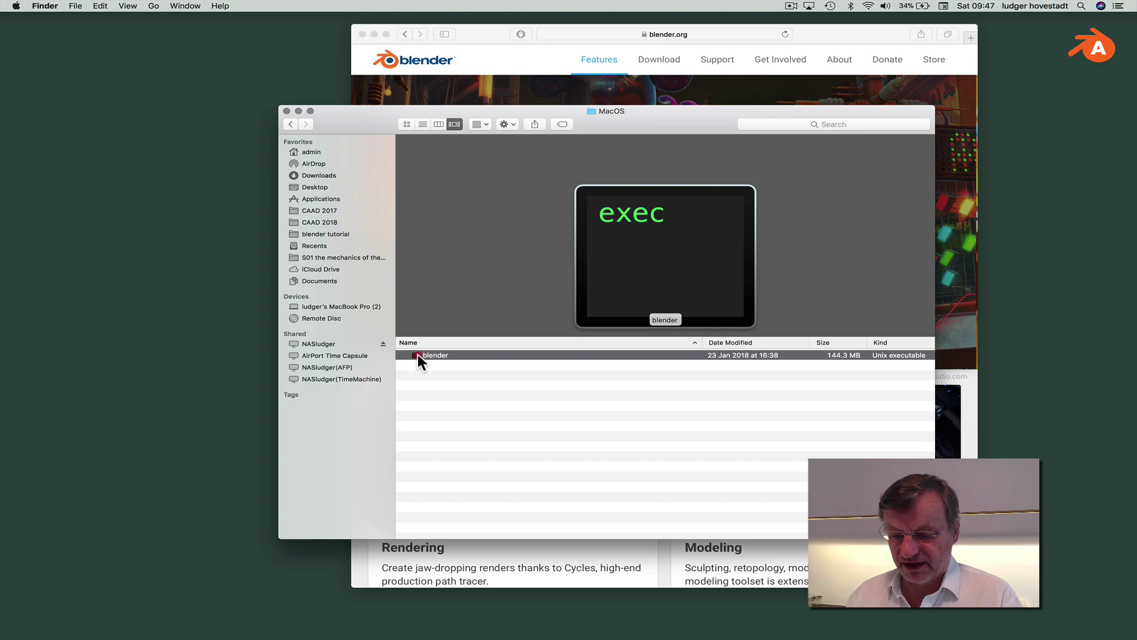
pyautogui.doubleClick(417, 354)
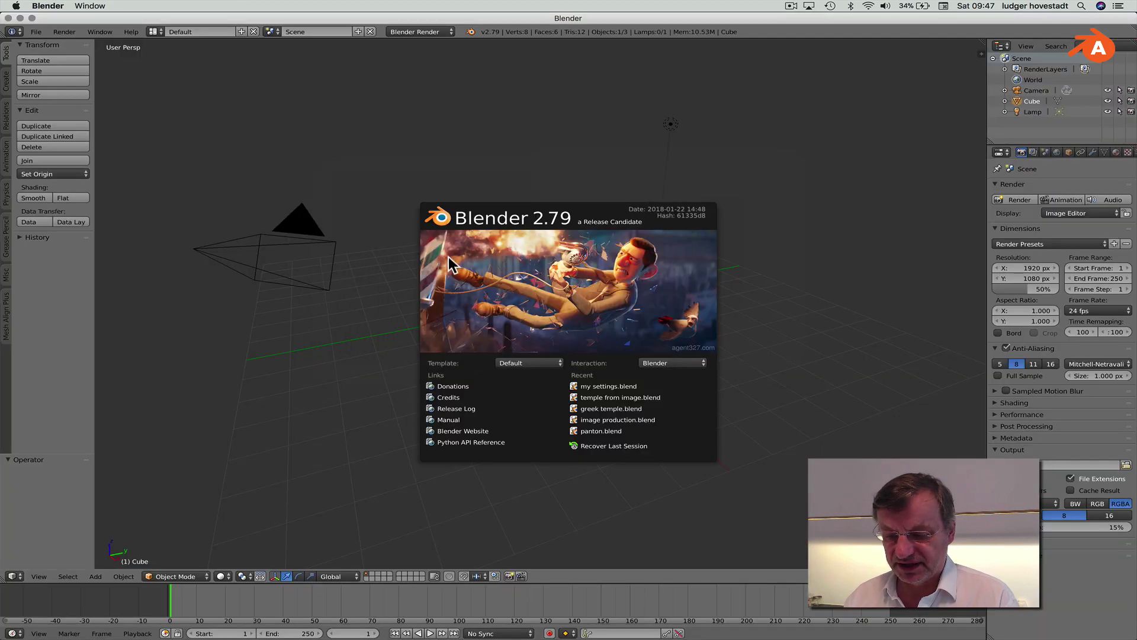
# Enlarge the Terminal window showing Blender's launch log, then return to Blender
pyautogui.press('super+Tab')
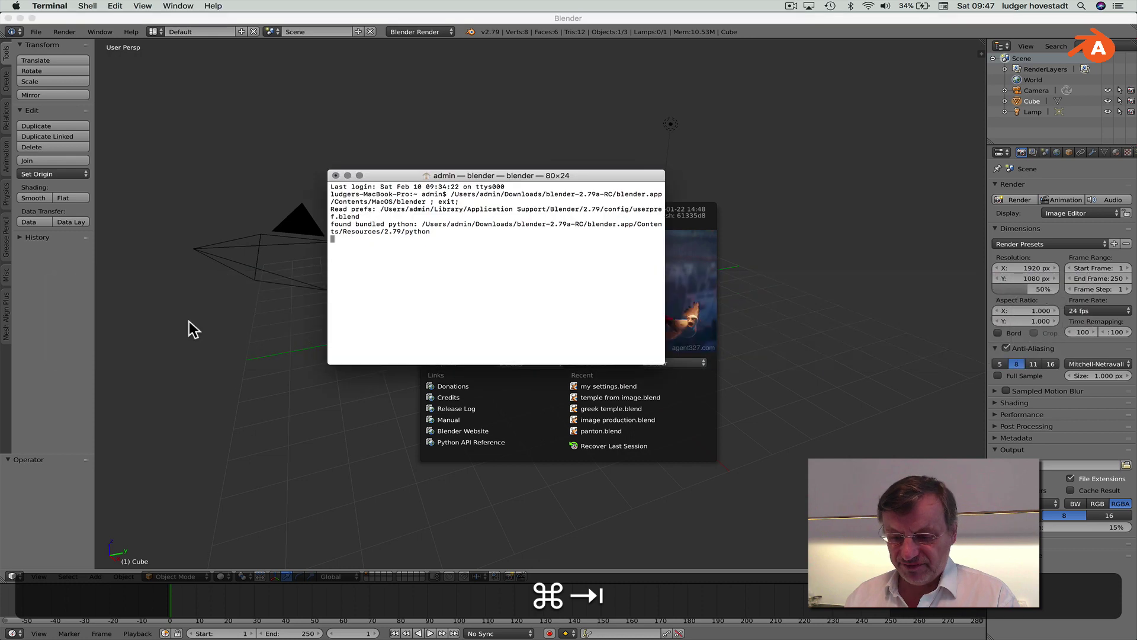
pyautogui.moveTo(663, 363); pyautogui.dragTo(792, 437)
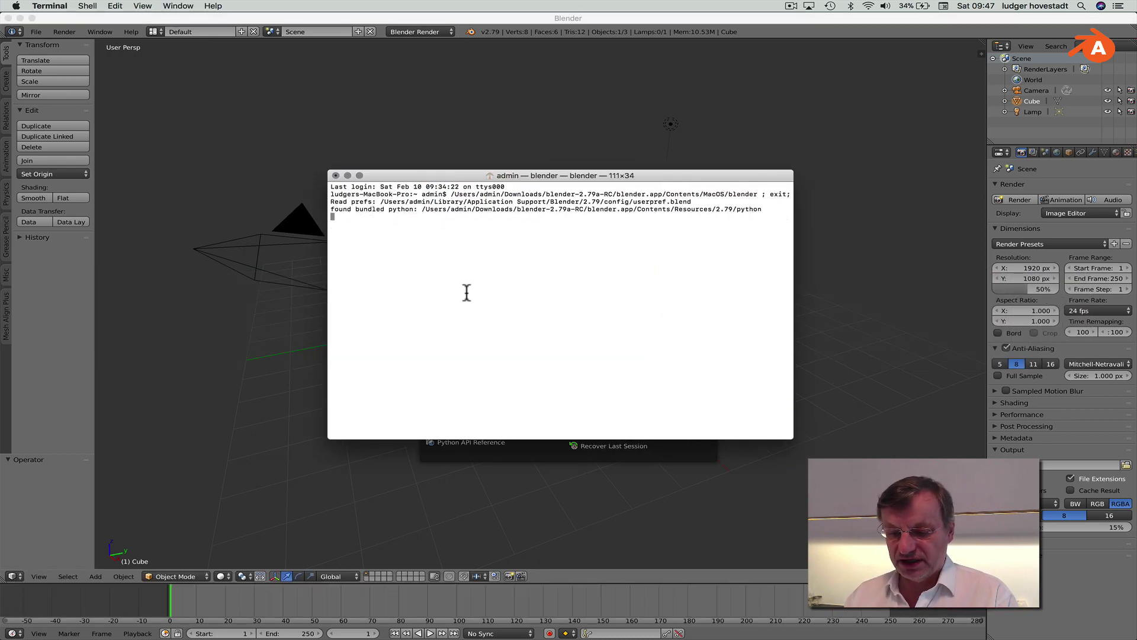
pyautogui.write('jkalf')
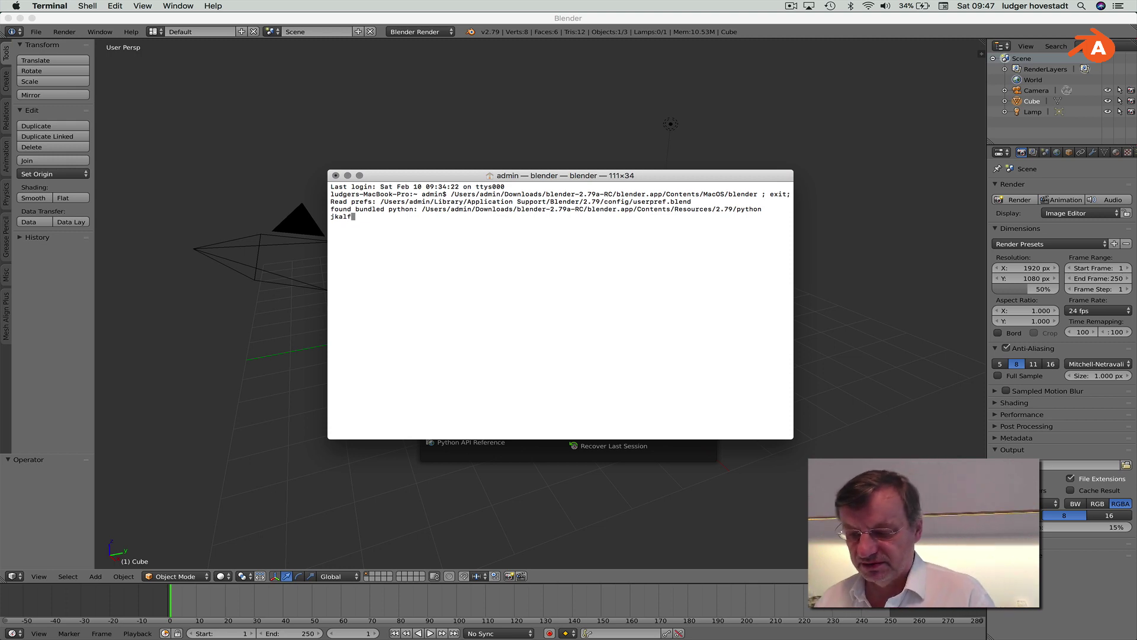
pyautogui.click(771, 107)
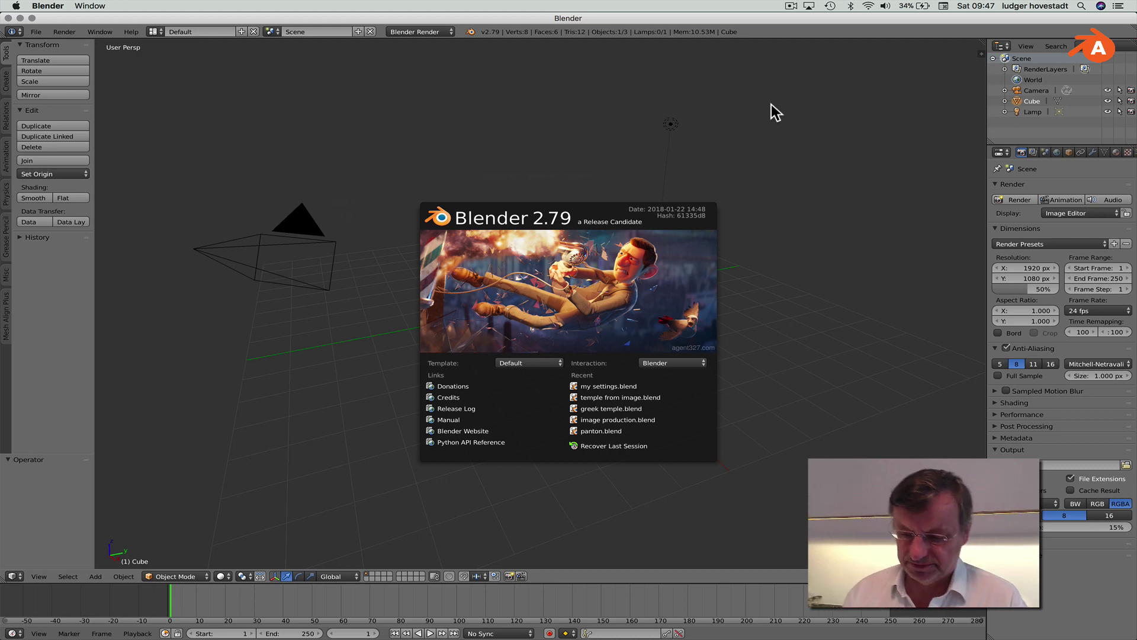
# Close Blender's splash screen to reveal the default cube, camera and lamp scene
pyautogui.click(805, 169)
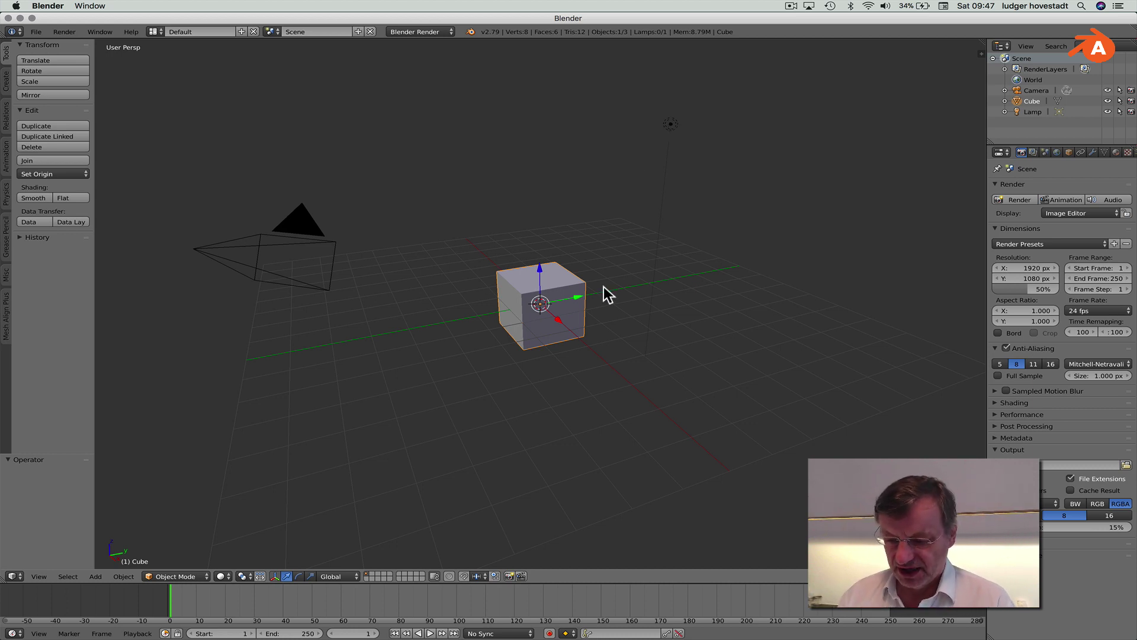
# Look through the camera view, then switch the 3D viewport to Top view
pyautogui.click(39, 577)
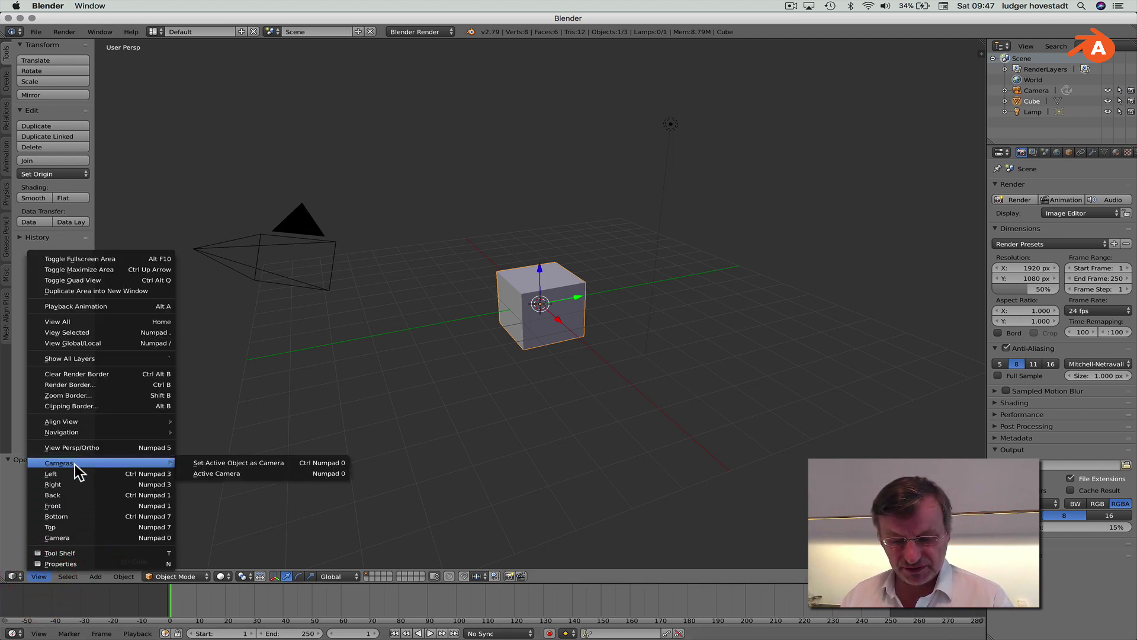
pyautogui.click(67, 541)
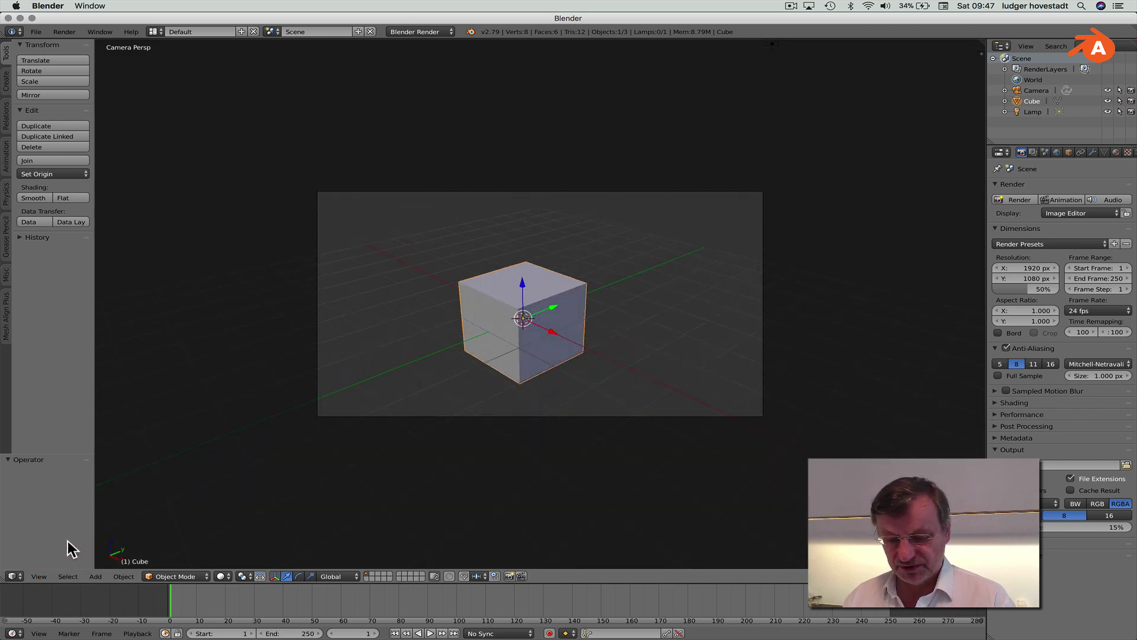
pyautogui.click(40, 575)
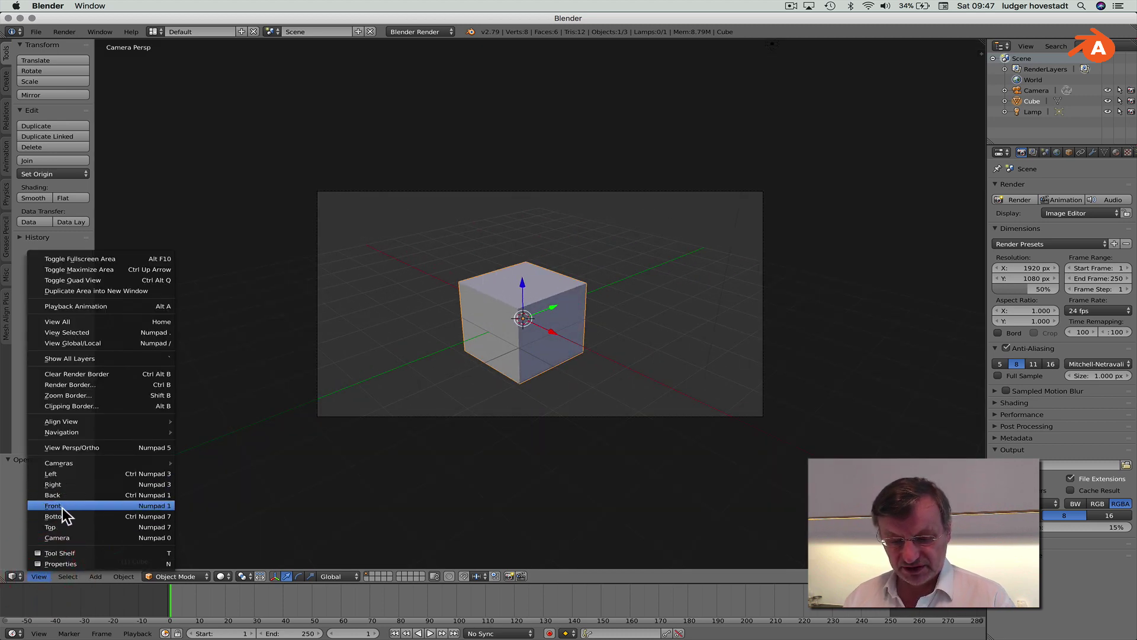
pyautogui.click(66, 526)
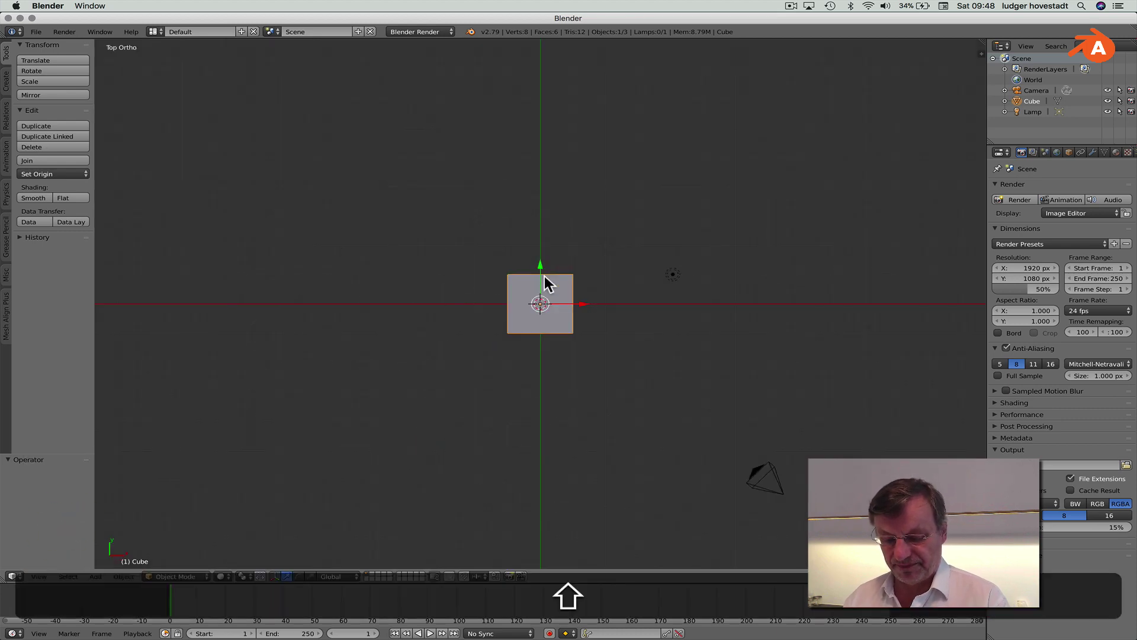
# Duplicate the cube beside the original and render both cubes from the camera view
pyautogui.hotkey('shift', 'd')
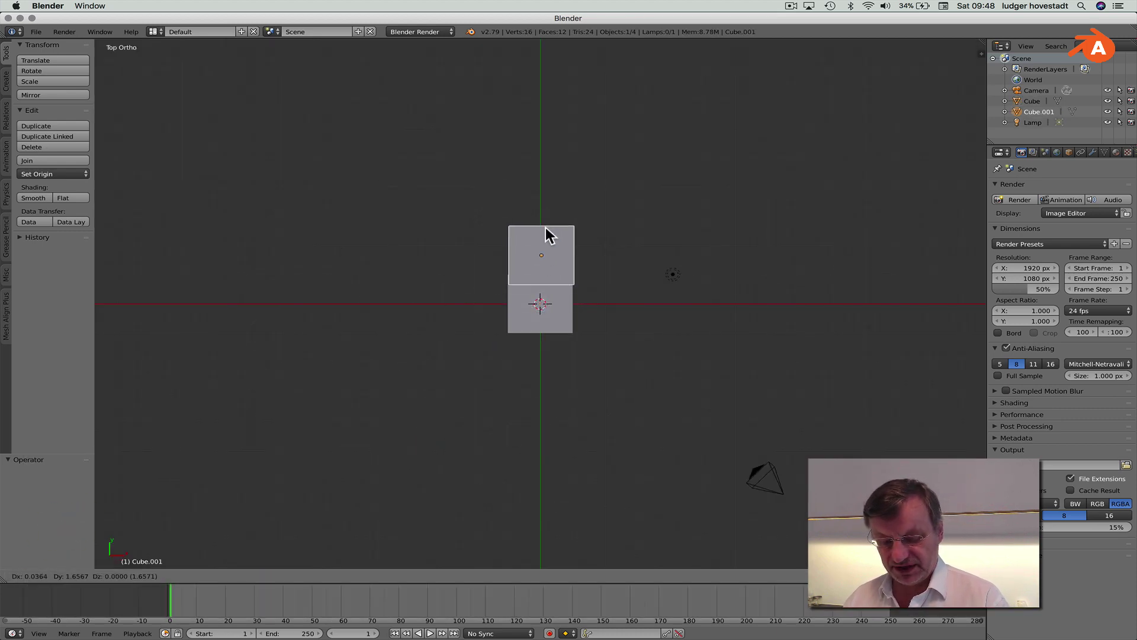
pyautogui.click(545, 187)
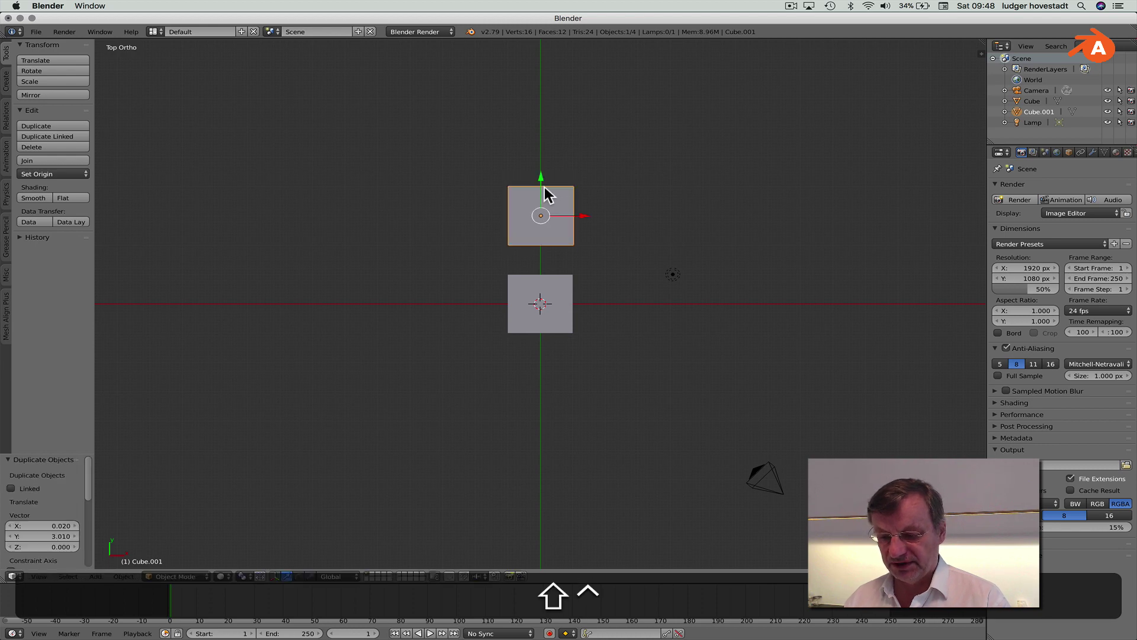
pyautogui.click(37, 576)
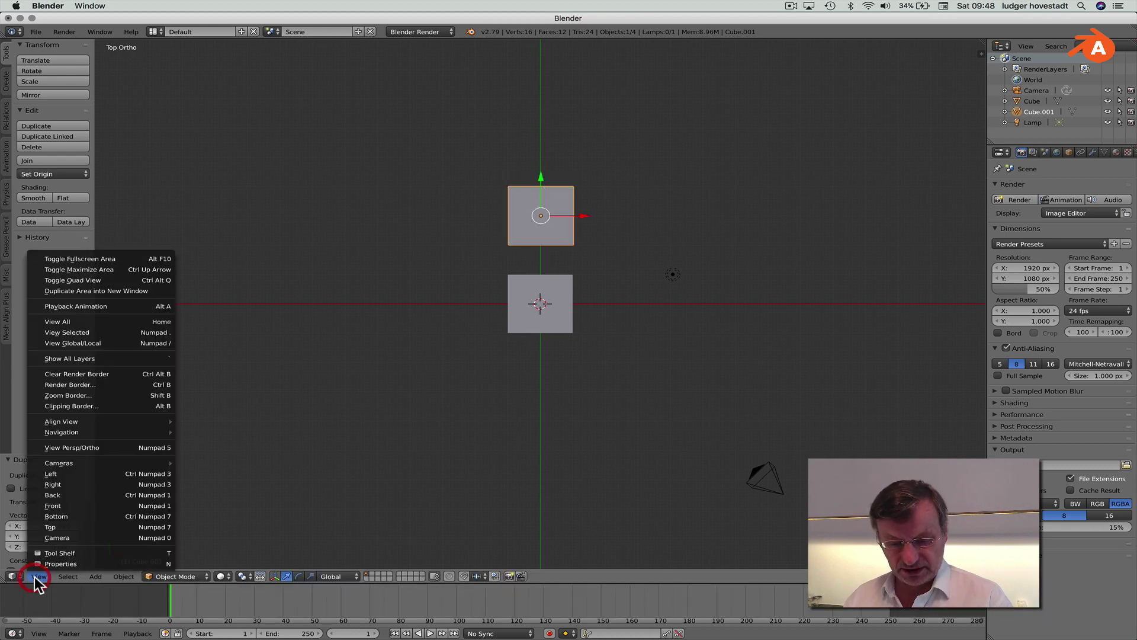
pyautogui.click(57, 538)
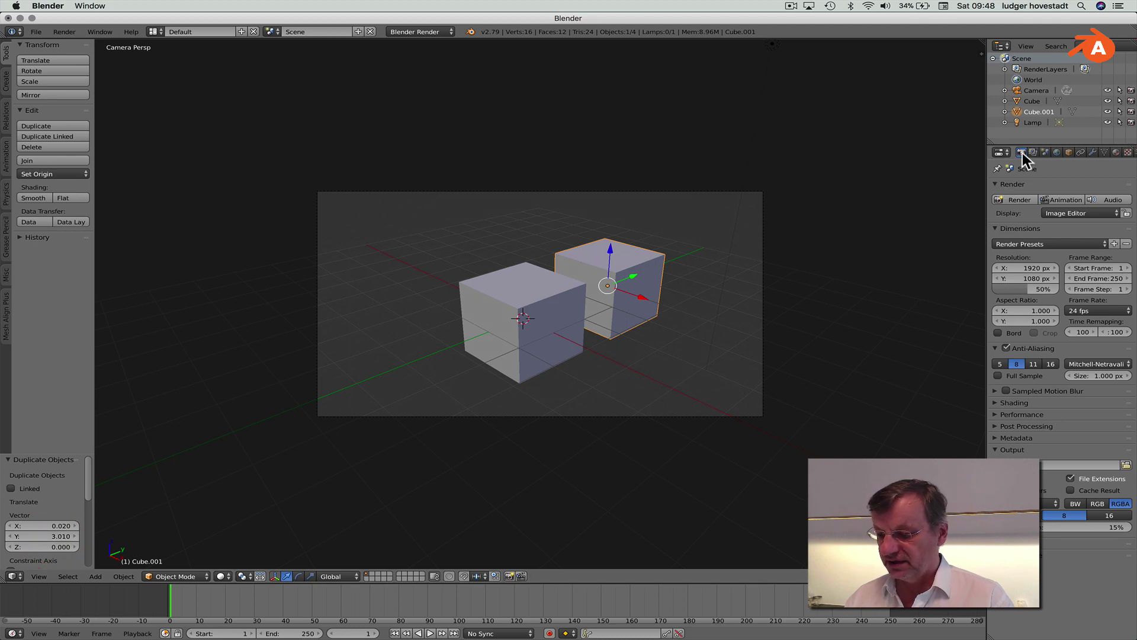
pyautogui.click(1018, 200)
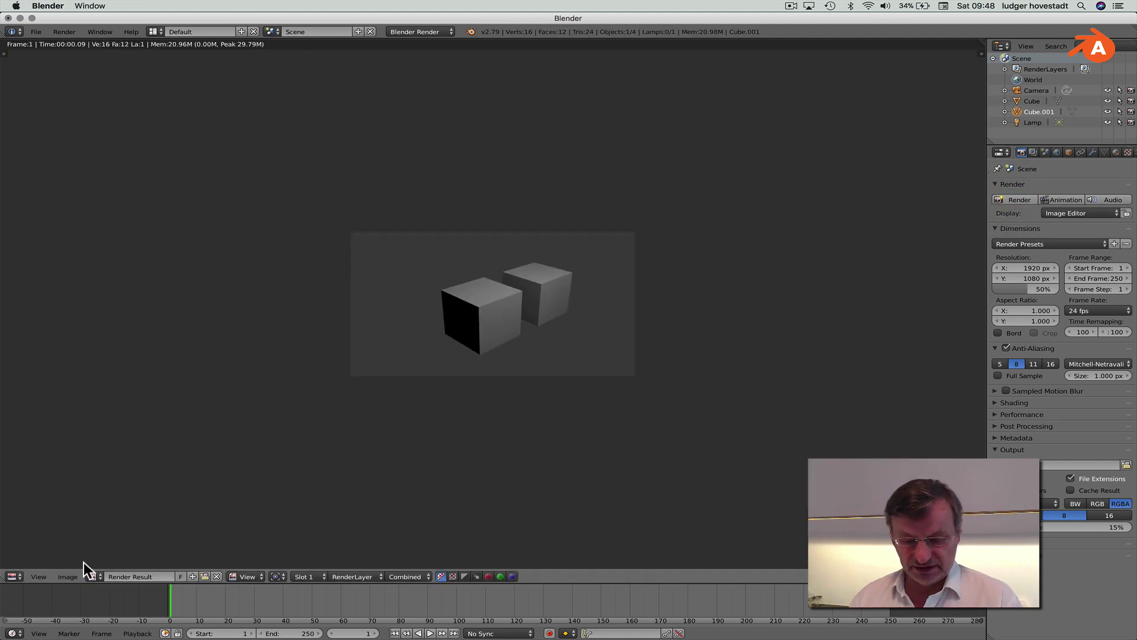
pyautogui.click(68, 576)
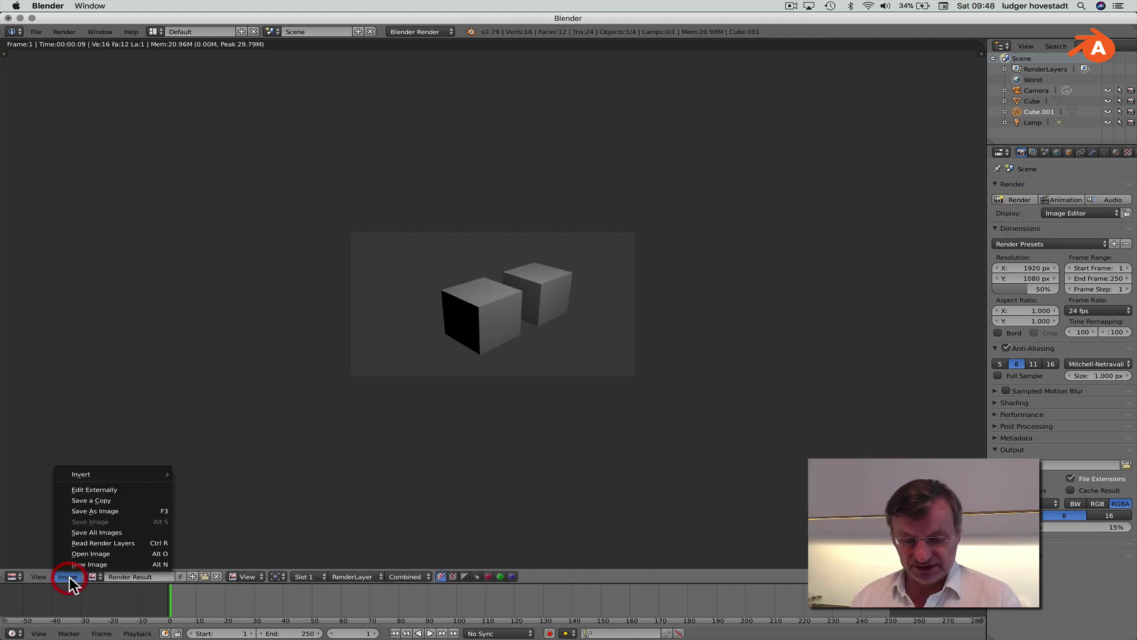
# Save the two-cube render over 'first rendering.png' in the renderlings folder via Save As Image
pyautogui.click(88, 510)
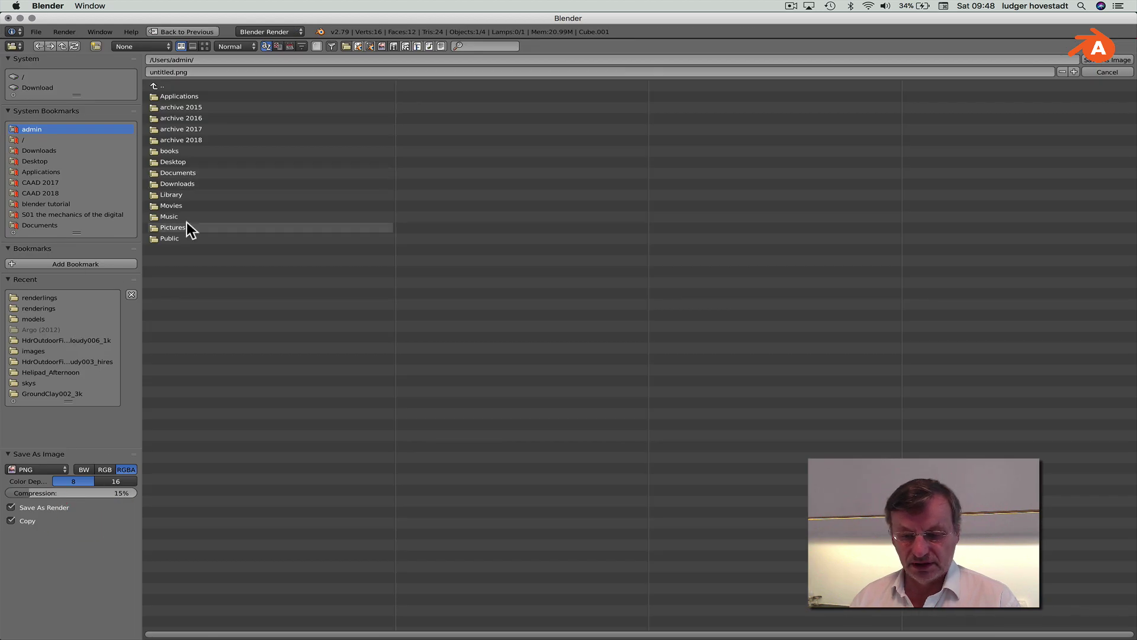
pyautogui.click(37, 298)
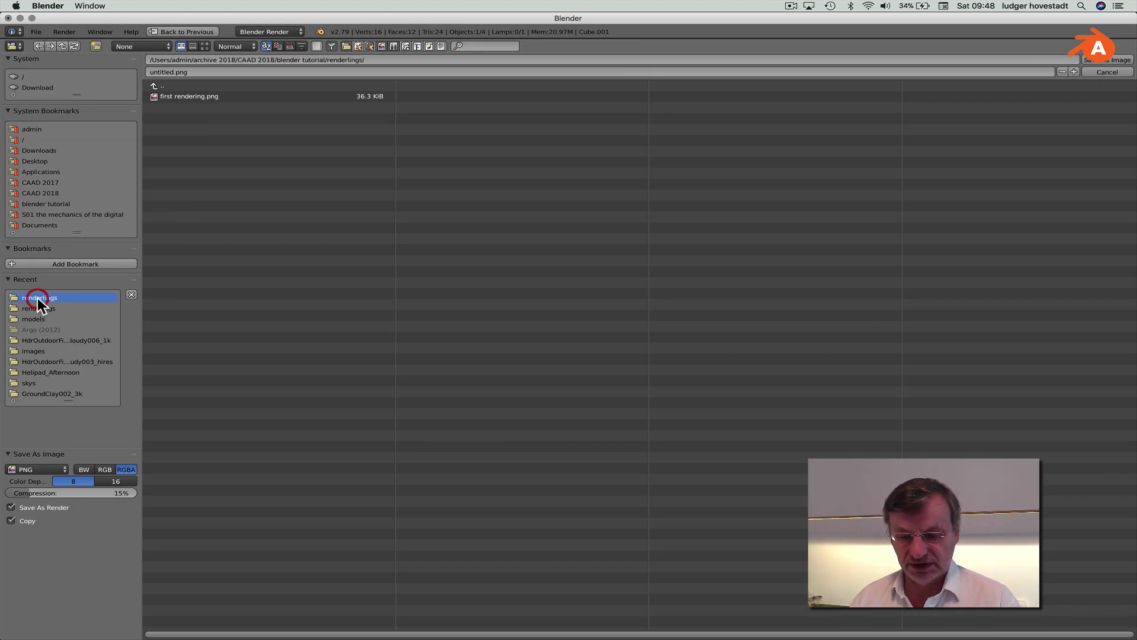
pyautogui.click(177, 97)
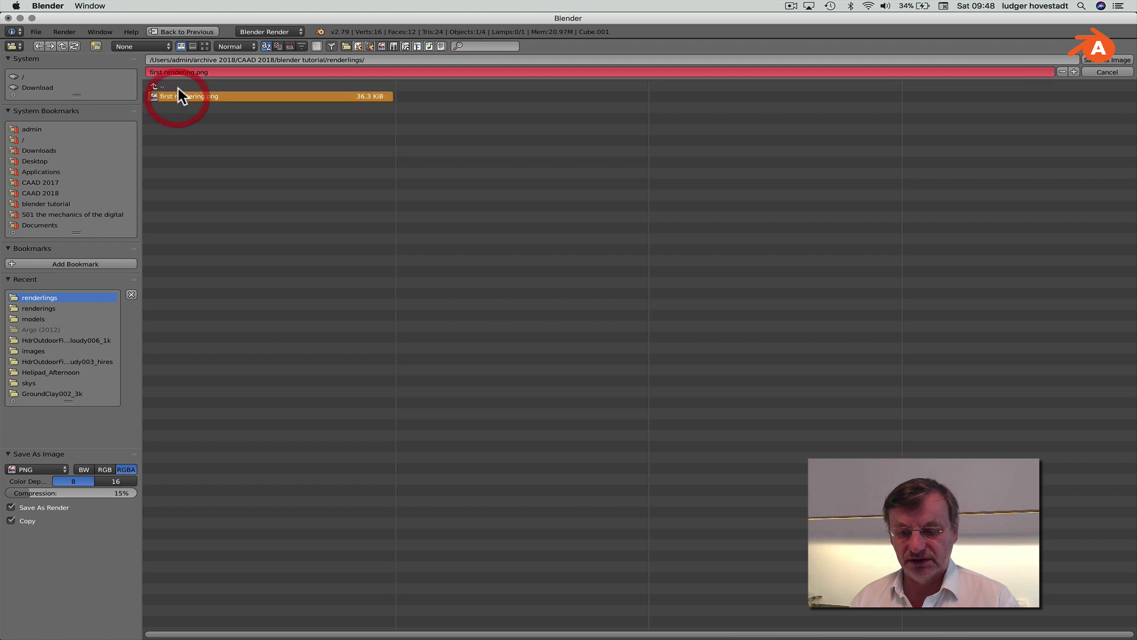
pyautogui.click(215, 72)
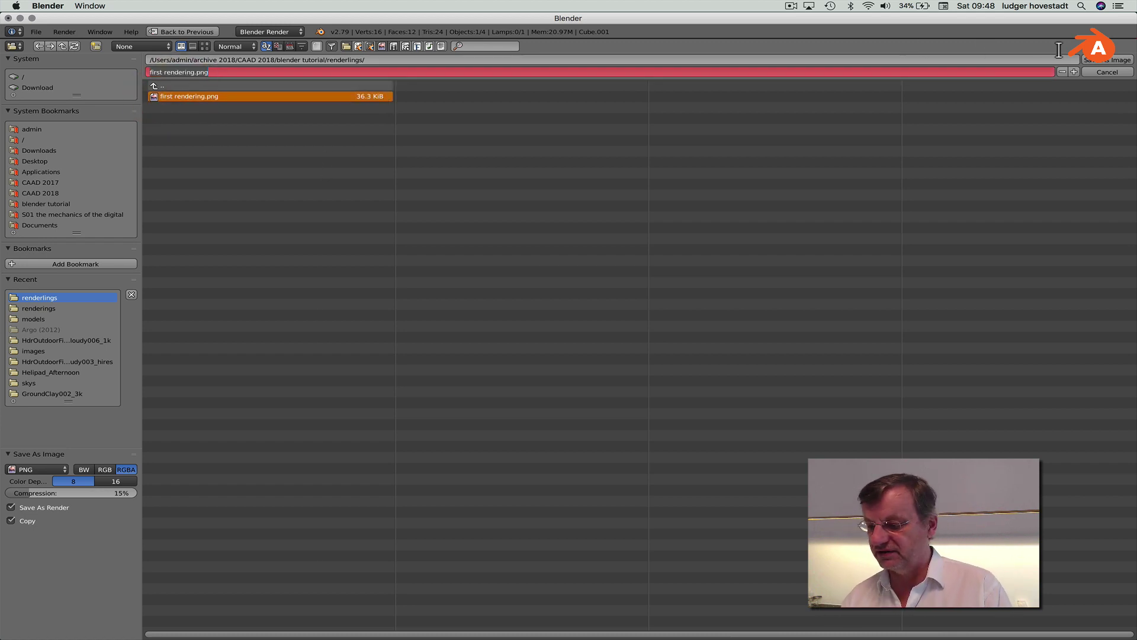
pyautogui.click(1105, 60)
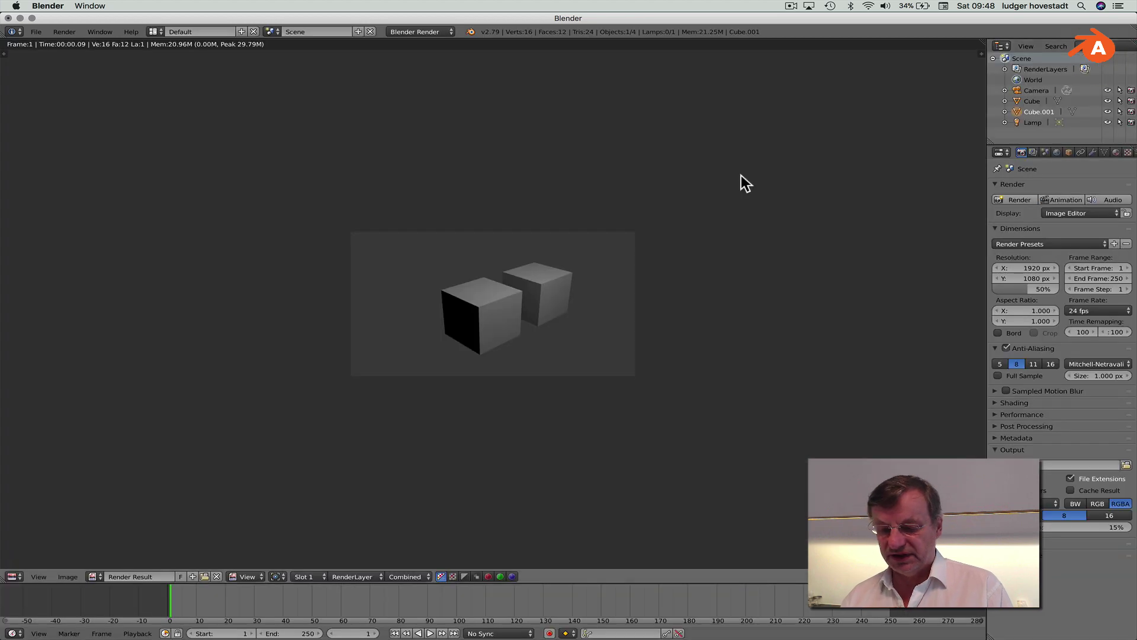
# In Finder, go to blender tutorial > renderlings and open first rendering.png in Preview
pyautogui.press('super+Tab')
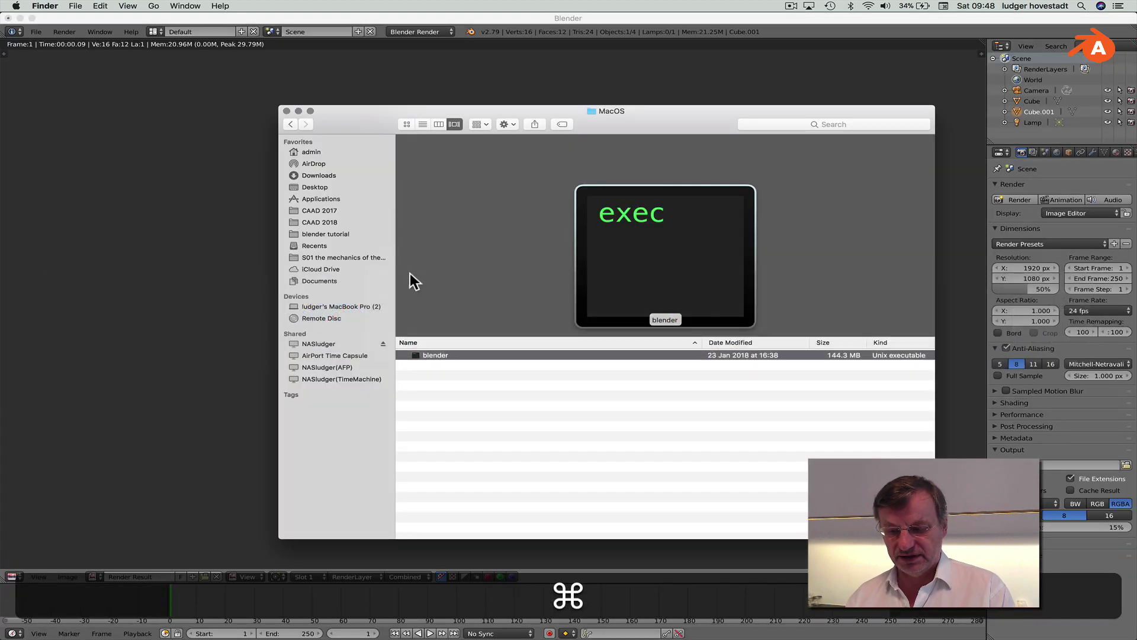
pyautogui.click(324, 234)
pyautogui.doubleClick(435, 162)
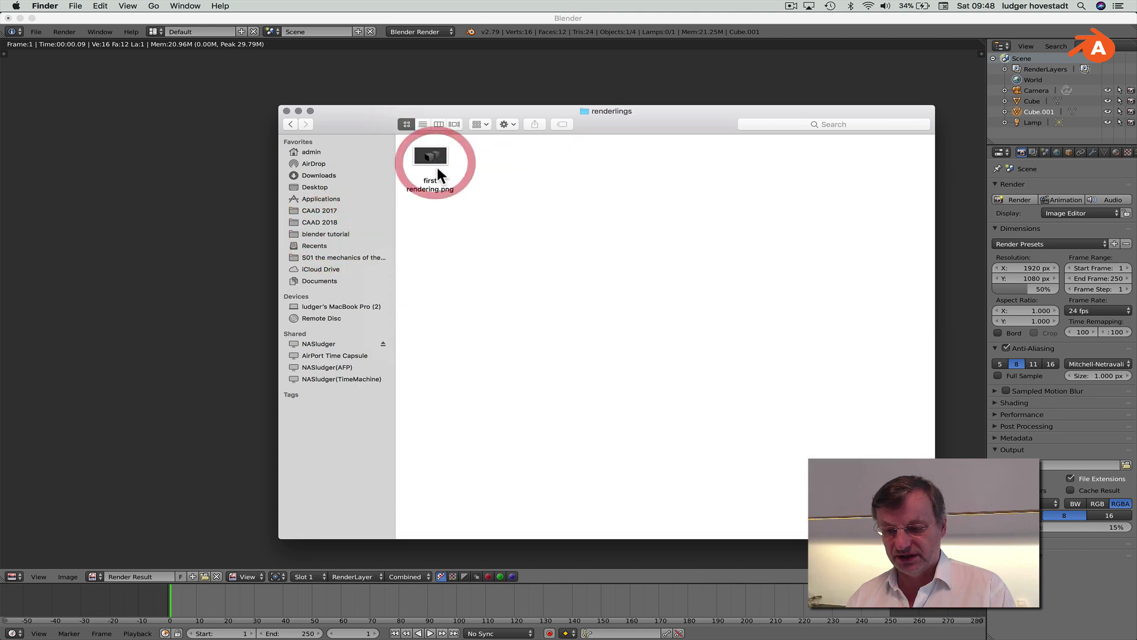
pyautogui.doubleClick(433, 158)
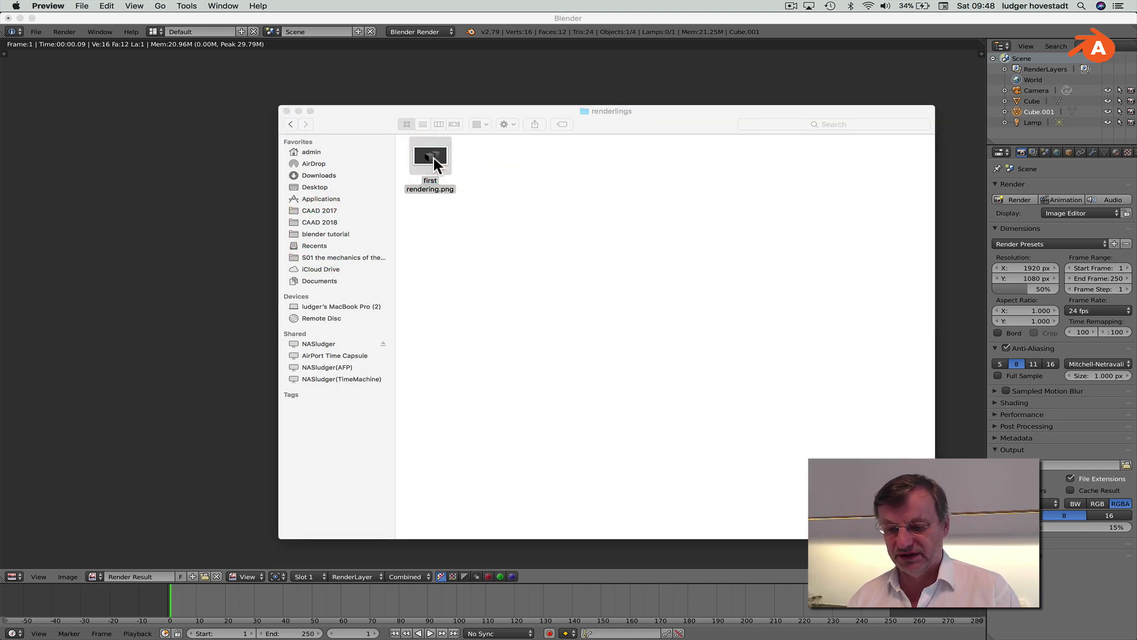